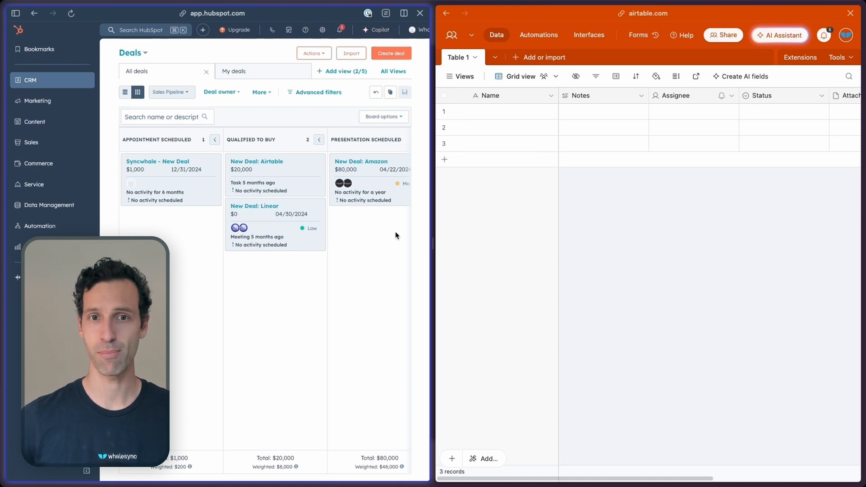
Step: Switch to Whalesync, choose Airtable as the first app of the new sync and start its authorization
{"action": "mouse_move", "coordinate": [6, 131]}
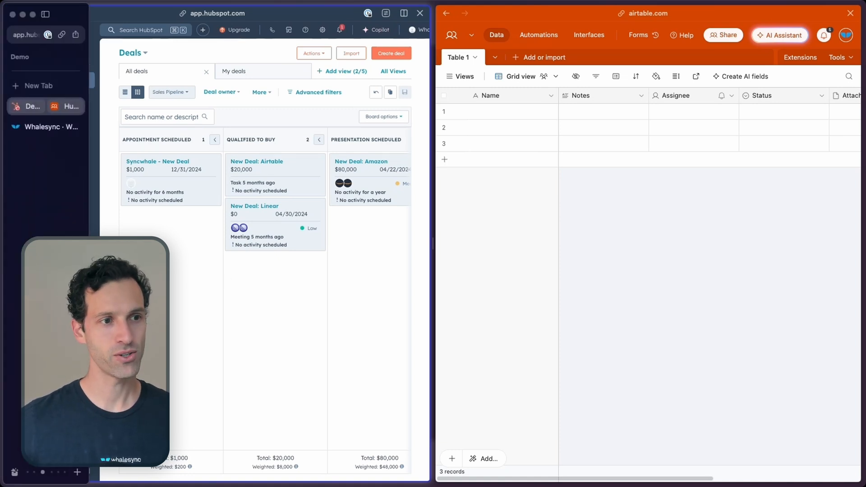
{"action": "left_click", "coordinate": [43, 131]}
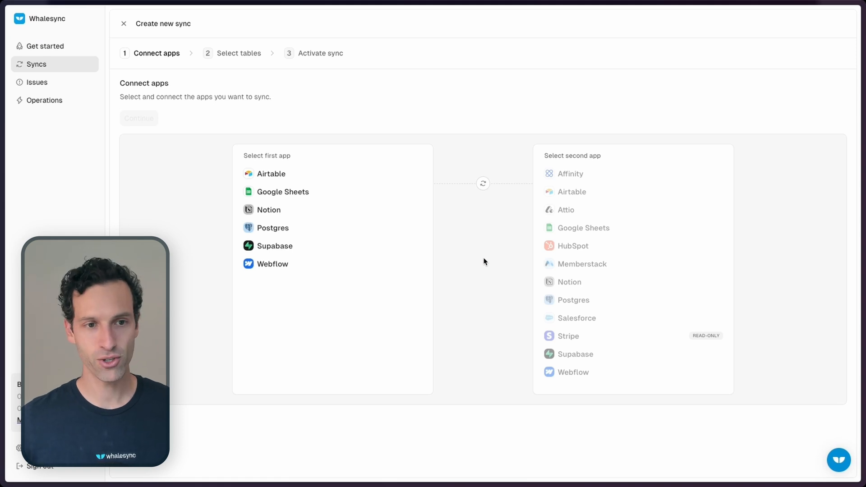
{"action": "left_click", "coordinate": [279, 174]}
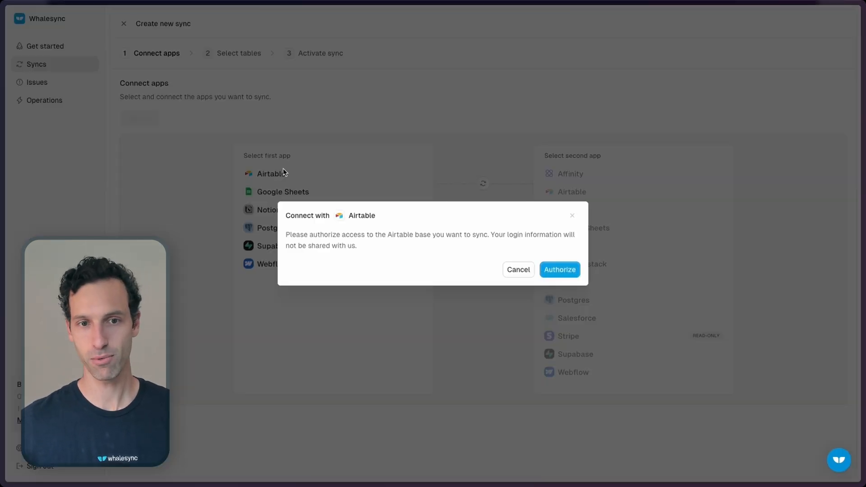
{"action": "left_click", "coordinate": [569, 272]}
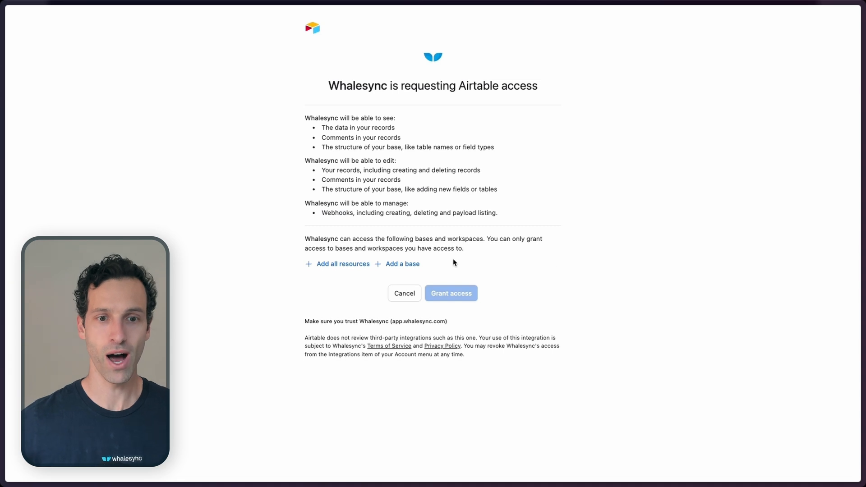
Step: Grant Whalesync access to the HubSpot + Airtable Demo base and save it as the Airtable base of the sync
{"action": "left_click", "coordinate": [403, 264]}
{"action": "type", "text": "hubspot + ai"}
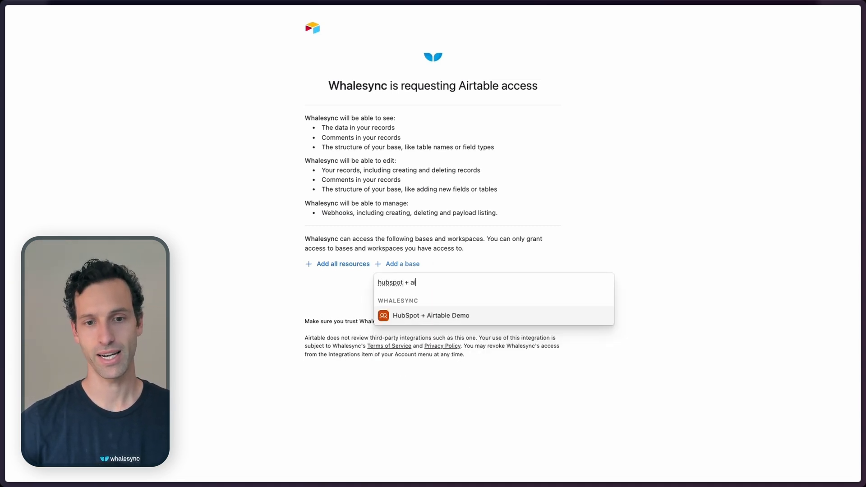
{"action": "key", "text": "Return"}
{"action": "left_click", "coordinate": [452, 324]}
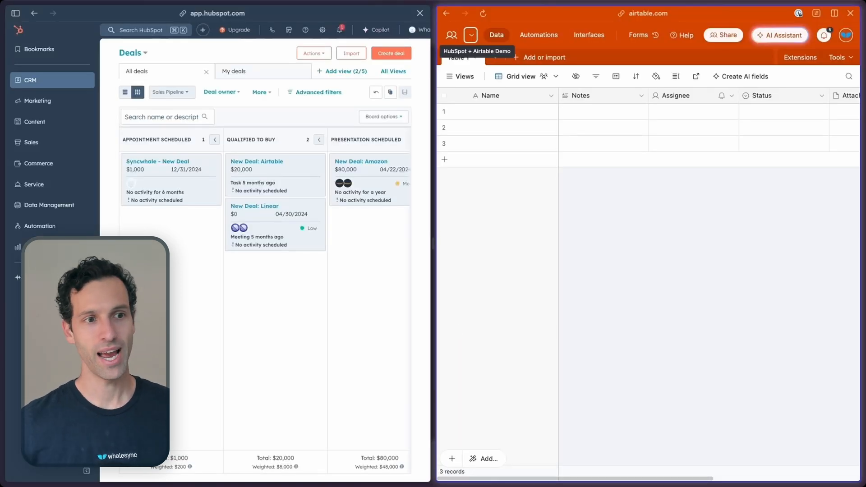
{"action": "left_click", "coordinate": [48, 128]}
{"action": "left_click", "coordinate": [257, 266]}
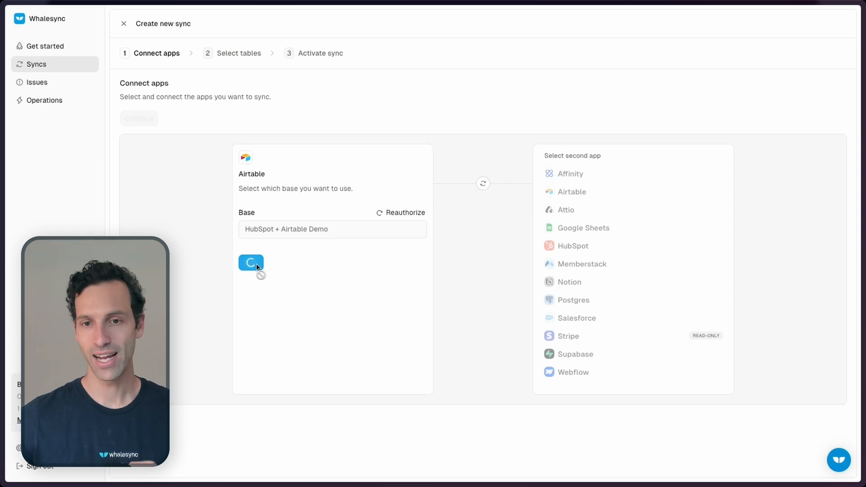
Step: Connect HubSpot as the second app with the Whalesync - Demo account, save HubSpot Workspace and continue to table selection
{"action": "left_click", "coordinate": [558, 245]}
{"action": "left_click", "coordinate": [518, 268]}
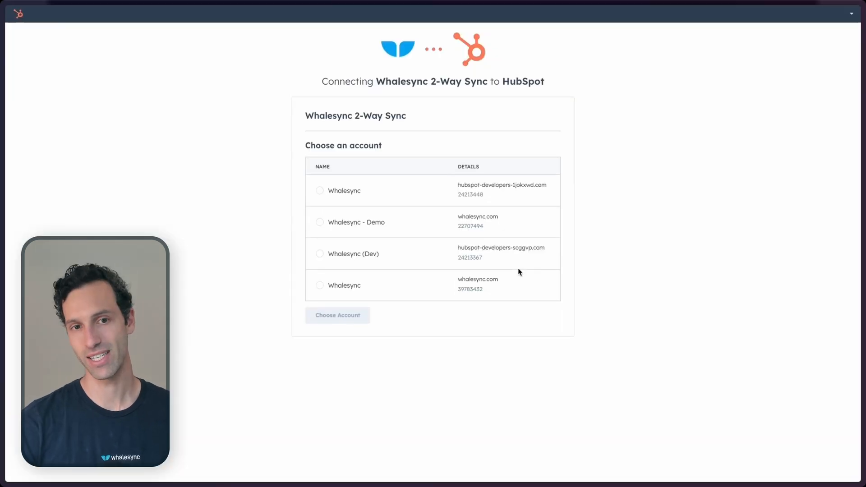
{"action": "left_click", "coordinate": [333, 222]}
{"action": "left_click", "coordinate": [344, 315]}
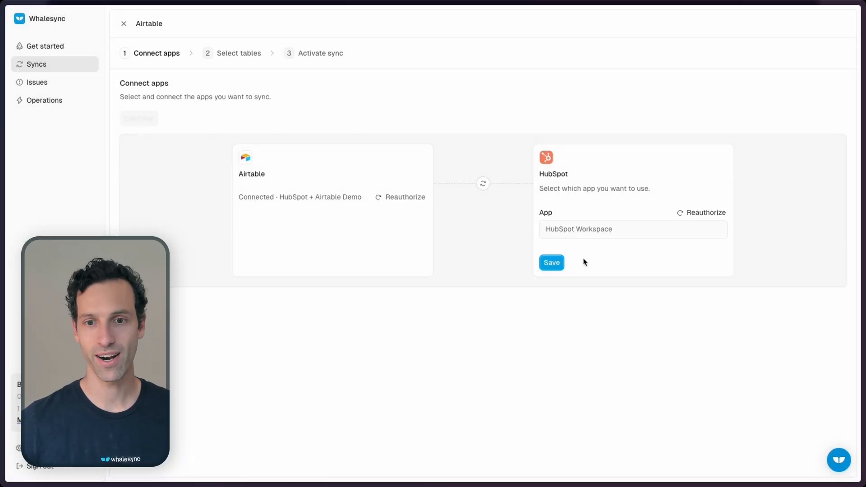
{"action": "left_click", "coordinate": [559, 265]}
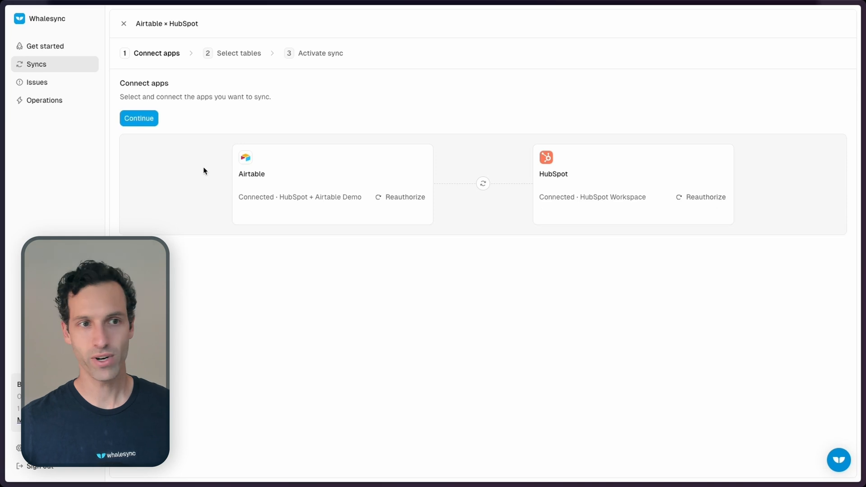
{"action": "left_click", "coordinate": [144, 118]}
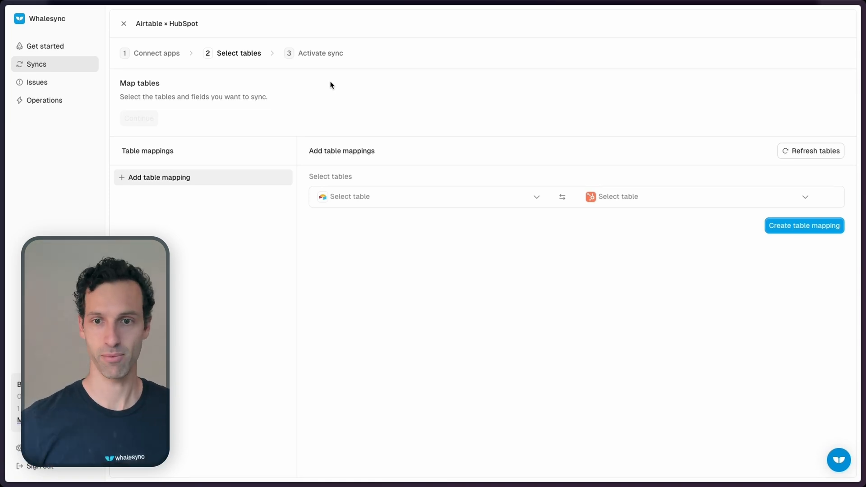
Step: Select the HubSpot tables Contacts, Companies and Deals for three separate table mappings
{"action": "left_click", "coordinate": [628, 199]}
{"action": "scroll", "coordinate": [617, 256], "scroll_direction": "down", "scroll_amount": 2}
{"action": "left_click", "coordinate": [615, 263]}
{"action": "left_click", "coordinate": [612, 225]}
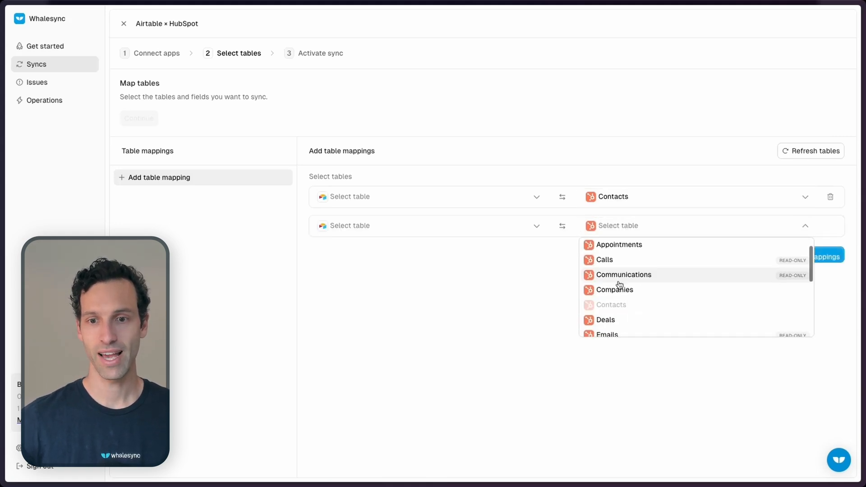
{"action": "left_click", "coordinate": [604, 292]}
{"action": "left_click", "coordinate": [611, 255]}
{"action": "scroll", "coordinate": [610, 340], "scroll_direction": "down", "scroll_amount": 2}
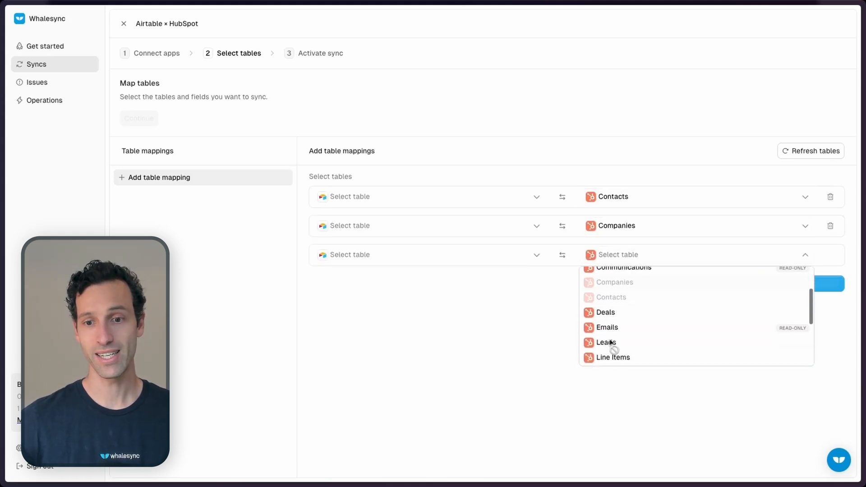
{"action": "left_click", "coordinate": [605, 314]}
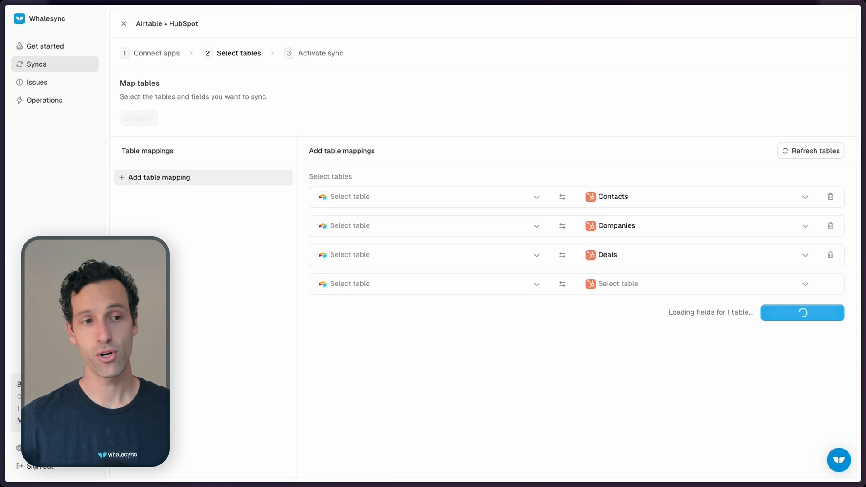
Step: Compare the existing tables in the Airtable base with the Airtable table choices offered for the Contacts mapping in Whalesync
{"action": "mouse_move", "coordinate": [4, 248]}
{"action": "left_click", "coordinate": [31, 107]}
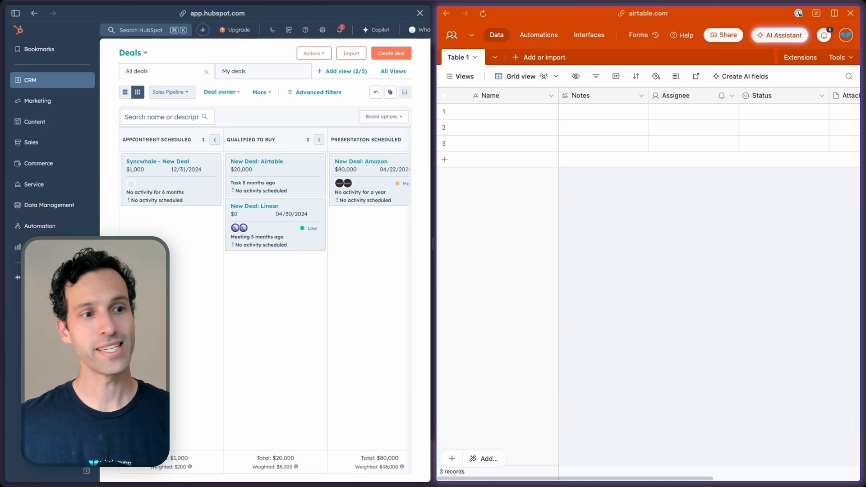
{"action": "mouse_move", "coordinate": [4, 246]}
{"action": "left_click", "coordinate": [51, 127]}
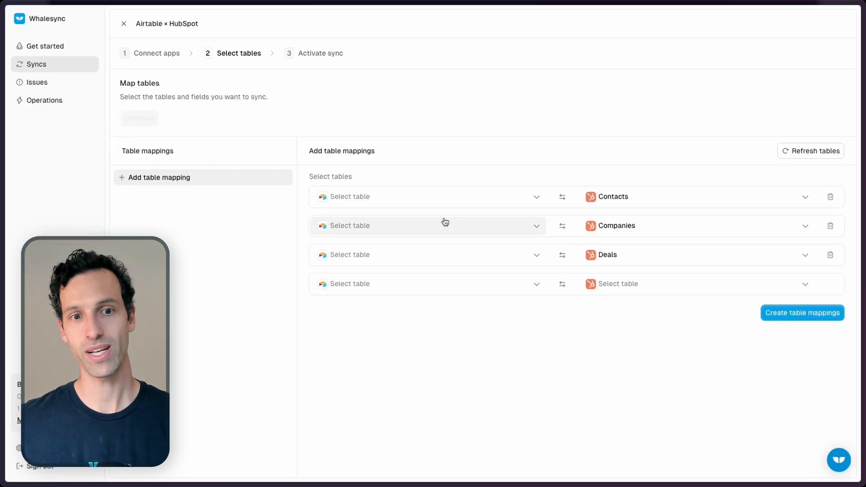
{"action": "left_click", "coordinate": [429, 197]}
{"action": "left_click", "coordinate": [513, 350]}
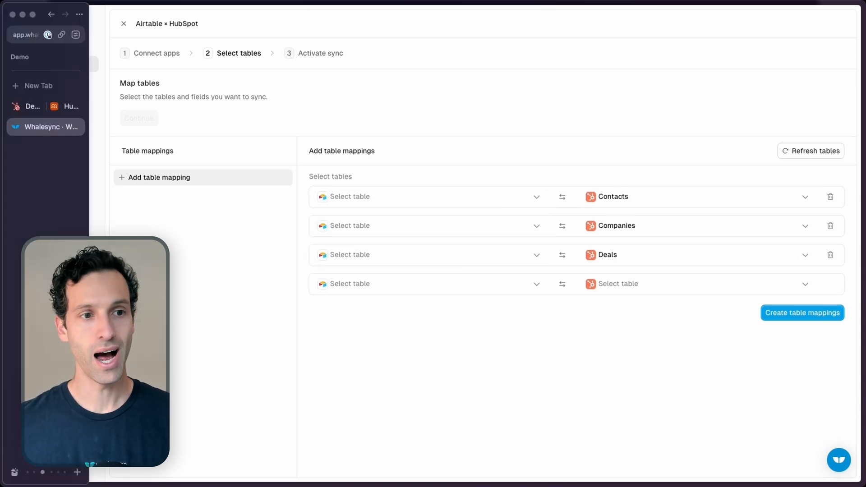
{"action": "mouse_move", "coordinate": [2, 113]}
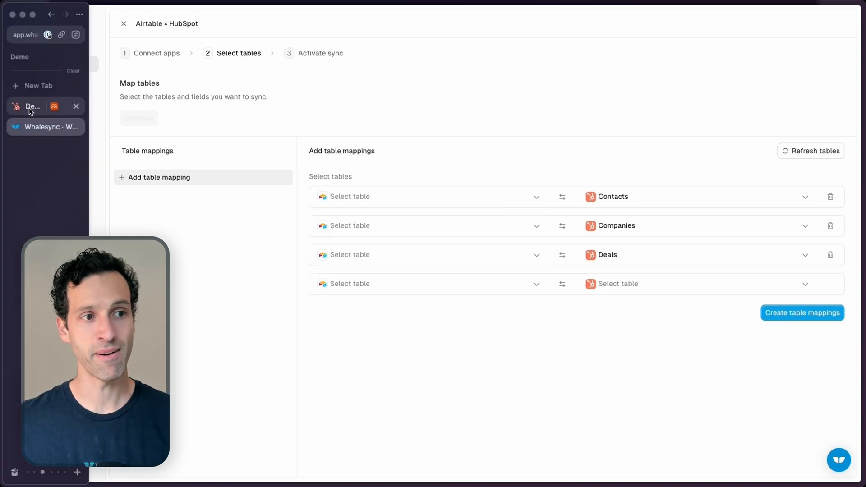
{"action": "left_click", "coordinate": [31, 108]}
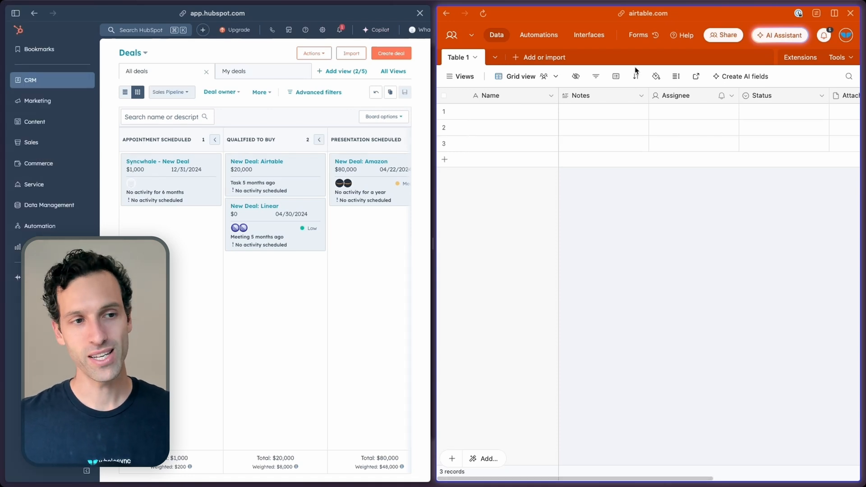
{"action": "mouse_move", "coordinate": [1, 208]}
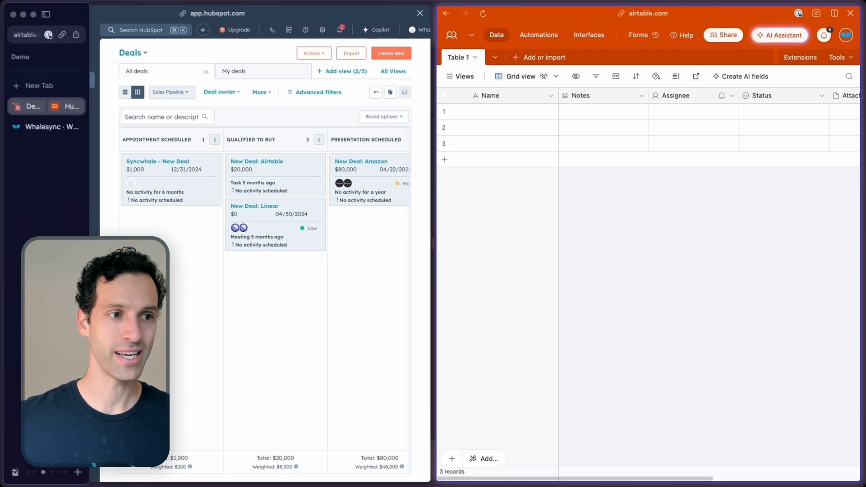
{"action": "left_click", "coordinate": [40, 129]}
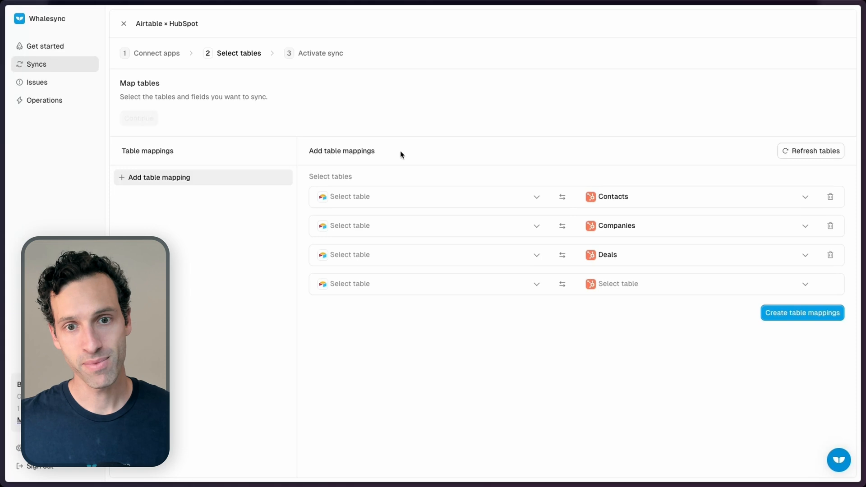
Step: Set the Airtable side of the Contacts, Companies and Deals mappings to New table and create the table mappings
{"action": "left_click", "coordinate": [383, 197]}
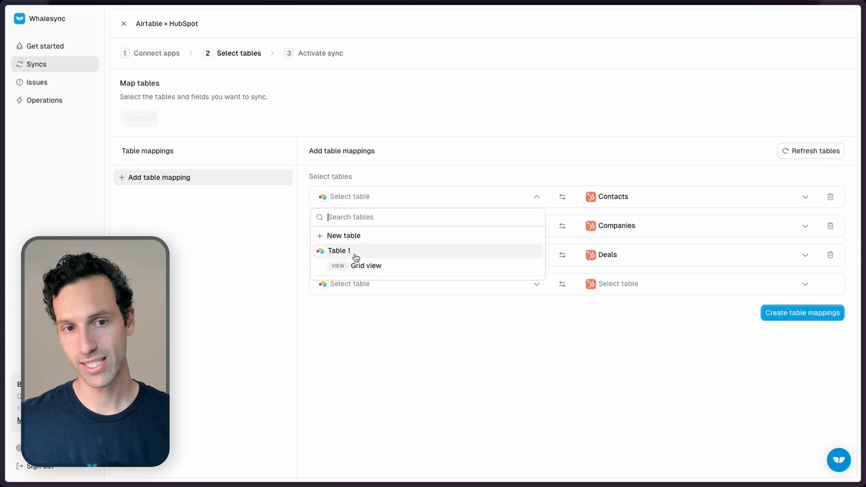
{"action": "left_click", "coordinate": [347, 236]}
{"action": "left_click", "coordinate": [365, 226]}
{"action": "left_click", "coordinate": [361, 264]}
{"action": "left_click", "coordinate": [359, 263]}
{"action": "left_click", "coordinate": [367, 292]}
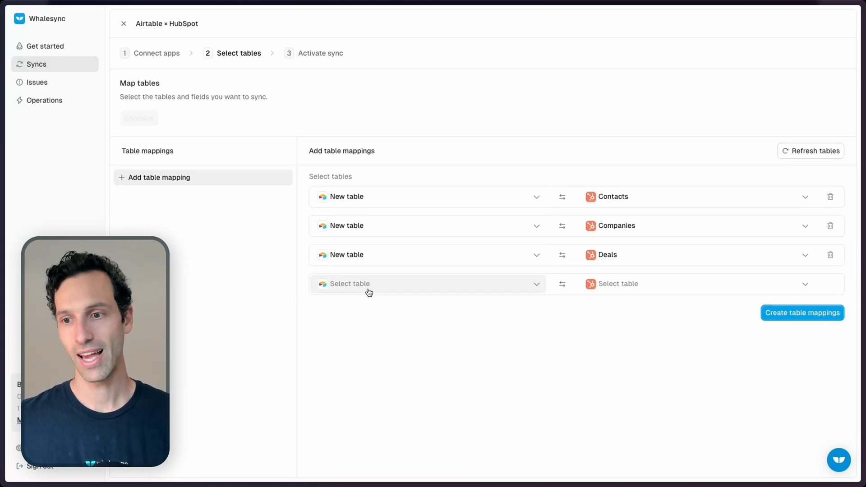
{"action": "left_click", "coordinate": [817, 318]}
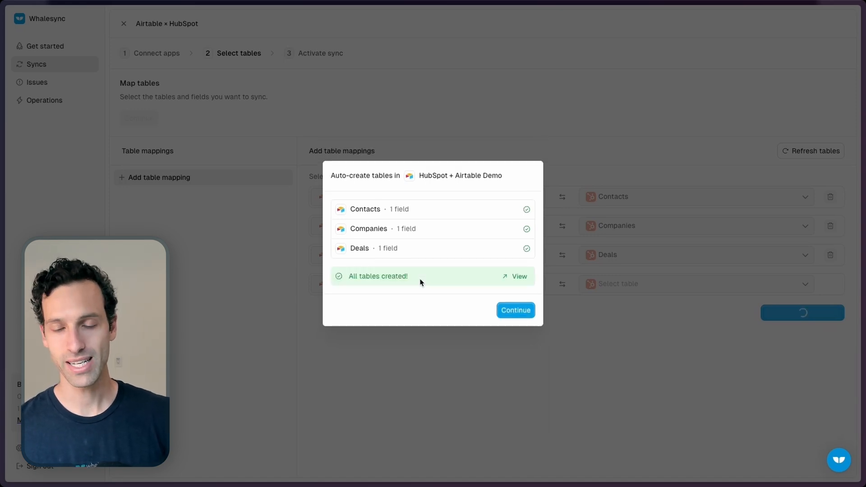
{"action": "left_click", "coordinate": [516, 310]}
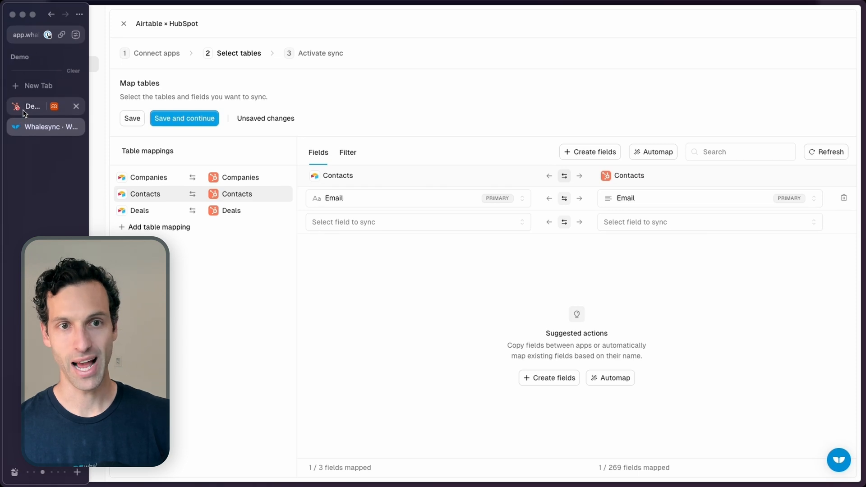
Step: Switch to the Airtable base, check the new Contacts, Companies and Deals tables, and delete the default Table 1
{"action": "left_click", "coordinate": [25, 108]}
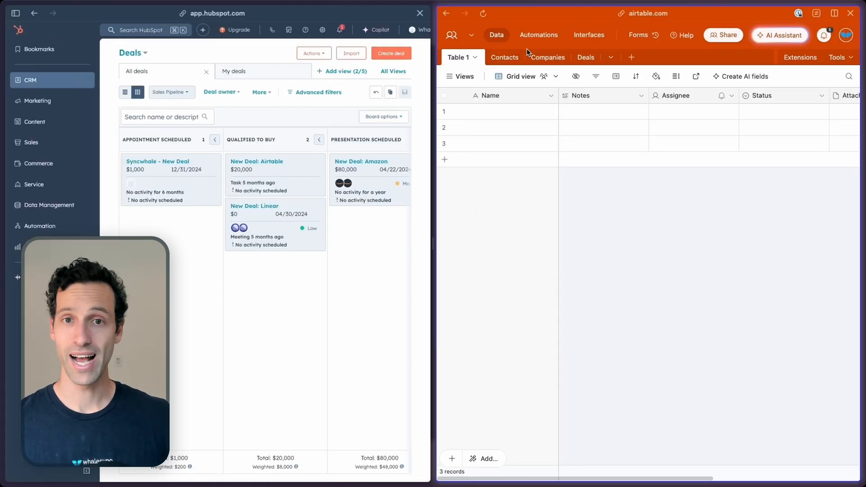
{"action": "left_click", "coordinate": [510, 60]}
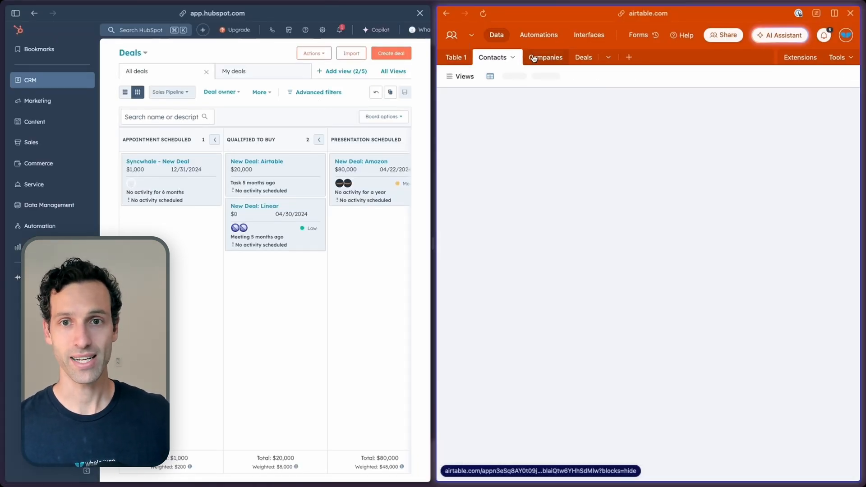
{"action": "left_click", "coordinate": [542, 57]}
{"action": "left_click", "coordinate": [588, 58]}
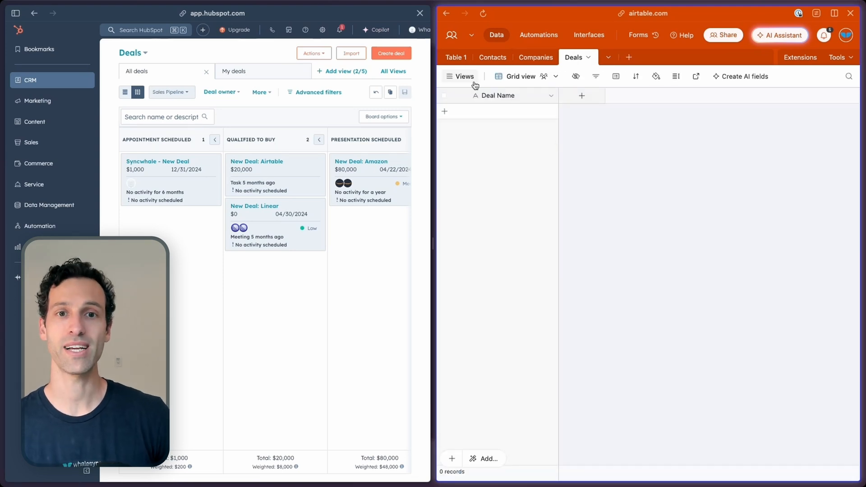
{"action": "left_click", "coordinate": [458, 59]}
{"action": "left_click", "coordinate": [475, 57]}
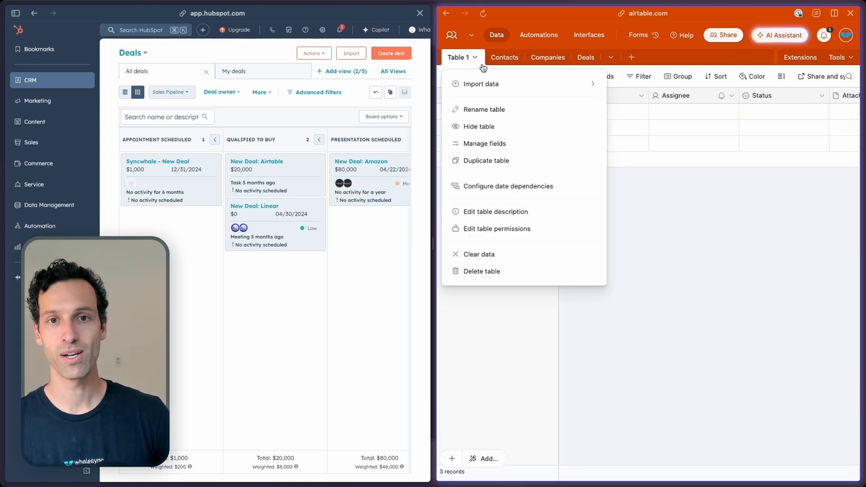
{"action": "left_click", "coordinate": [491, 271]}
{"action": "left_click", "coordinate": [533, 133]}
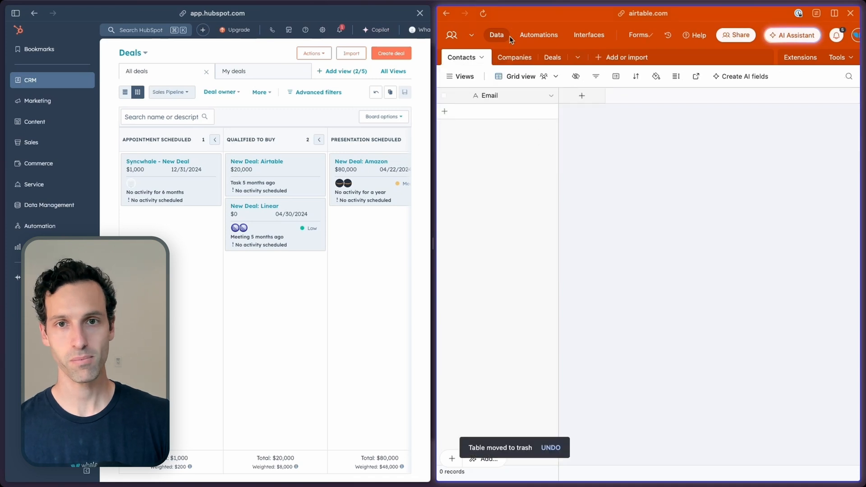
Step: Examine the columns of the new Companies, Deals and Contacts tables in the Airtable base
{"action": "left_click", "coordinate": [512, 55]}
{"action": "left_click", "coordinate": [558, 55]}
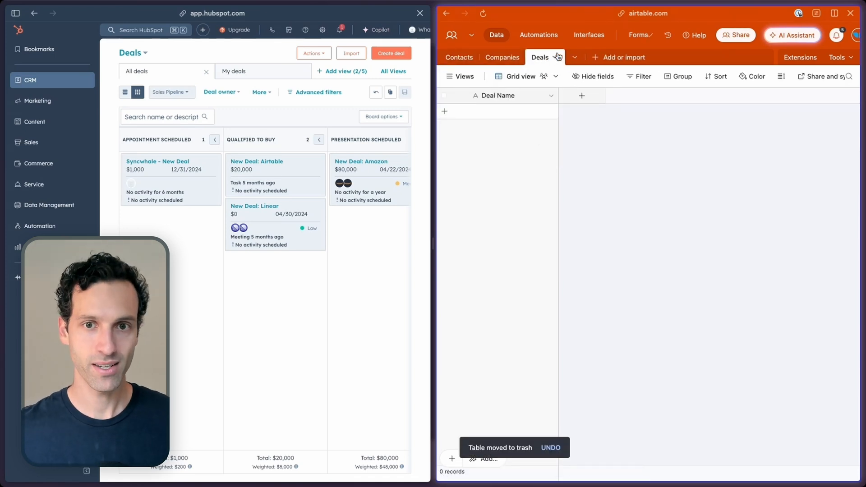
{"action": "left_click", "coordinate": [469, 57]}
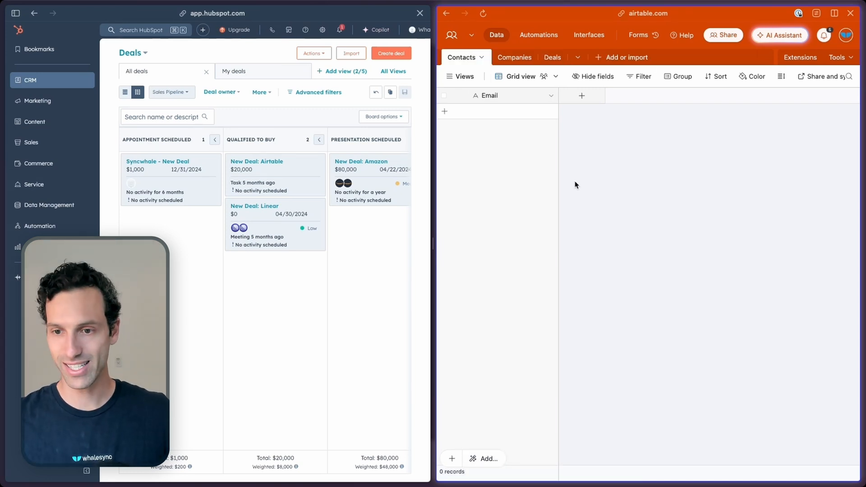
{"action": "left_click", "coordinate": [517, 64]}
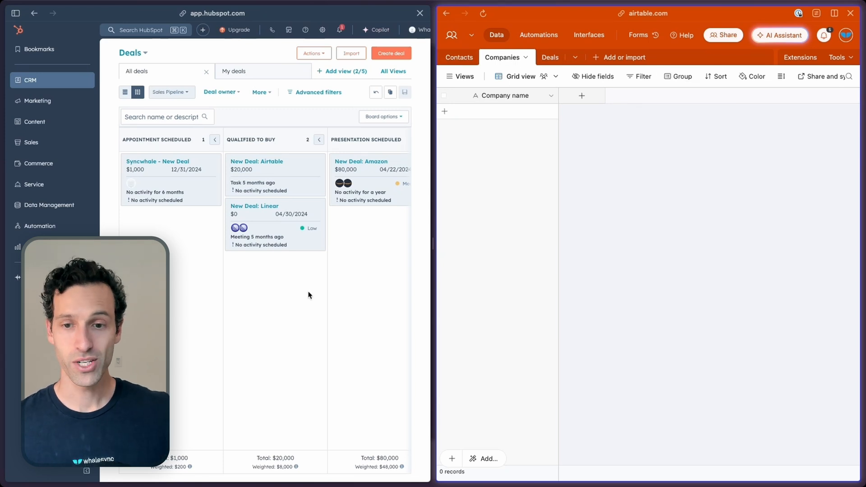
Step: Switch to Whalesync and check which Airtable fields are available for the Contacts mapping
{"action": "mouse_move", "coordinate": [26, 154]}
{"action": "left_click", "coordinate": [41, 128]}
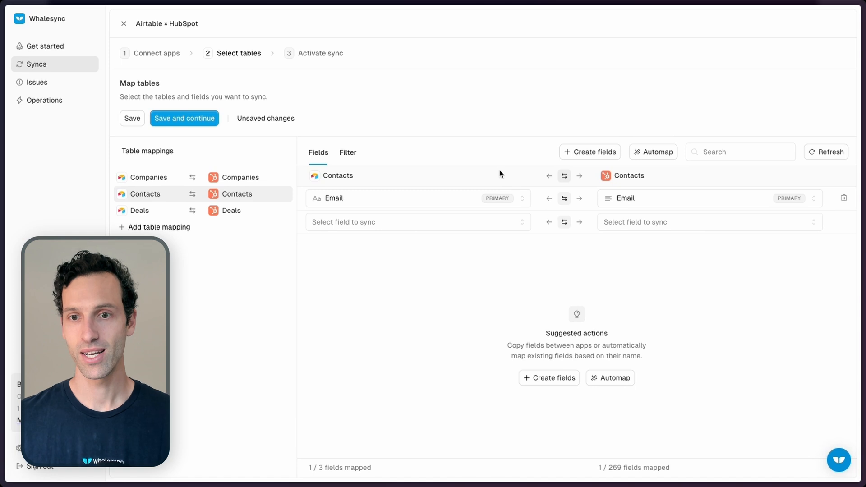
{"action": "left_click", "coordinate": [411, 226]}
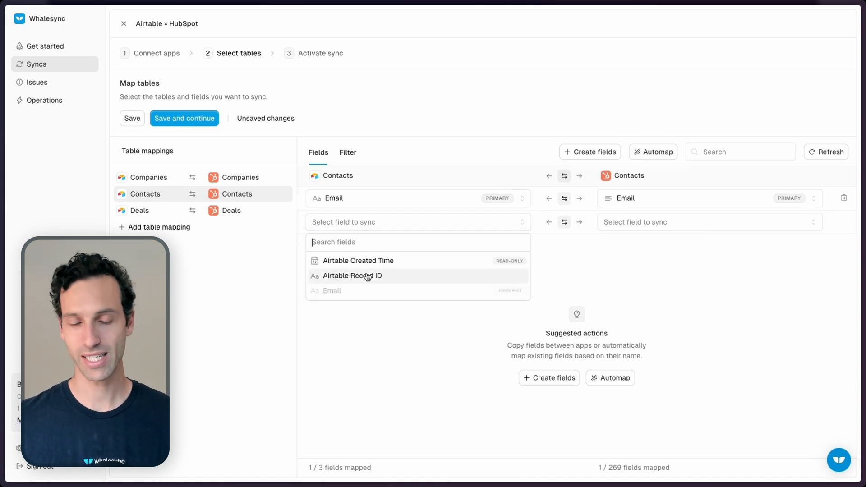
{"action": "left_click", "coordinate": [579, 235]}
Step: Start copying Contacts fields from HubSpot to Airtable and select the Companies and Deals foreign-key fields
{"action": "left_click", "coordinate": [584, 152]}
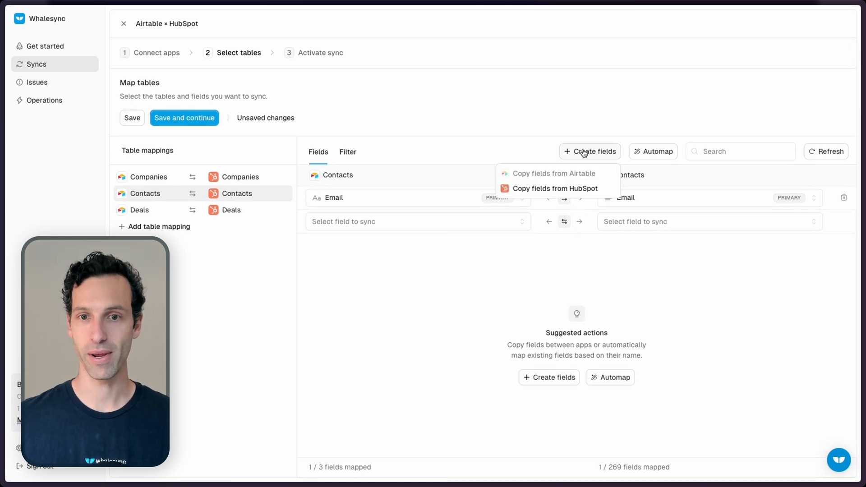
{"action": "left_click", "coordinate": [533, 189]}
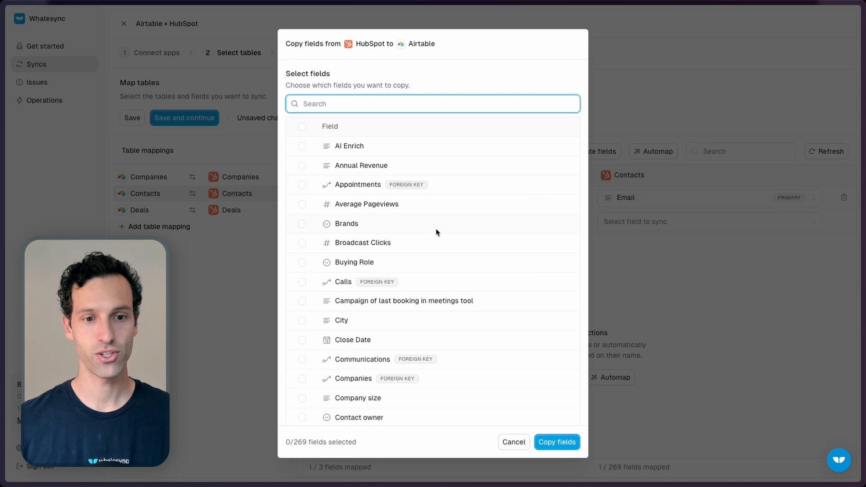
{"action": "left_click", "coordinate": [302, 379]}
{"action": "scroll", "coordinate": [406, 250], "scroll_direction": "down", "scroll_amount": 3}
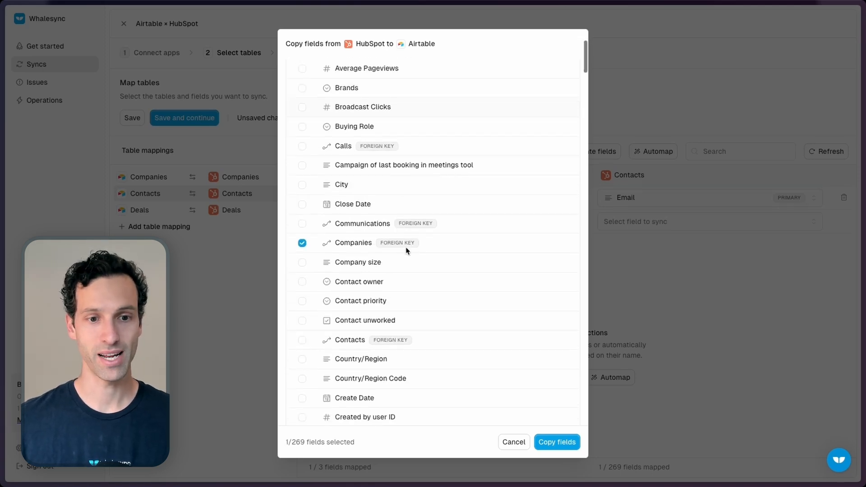
{"action": "scroll", "coordinate": [306, 250], "scroll_direction": "down", "scroll_amount": 2}
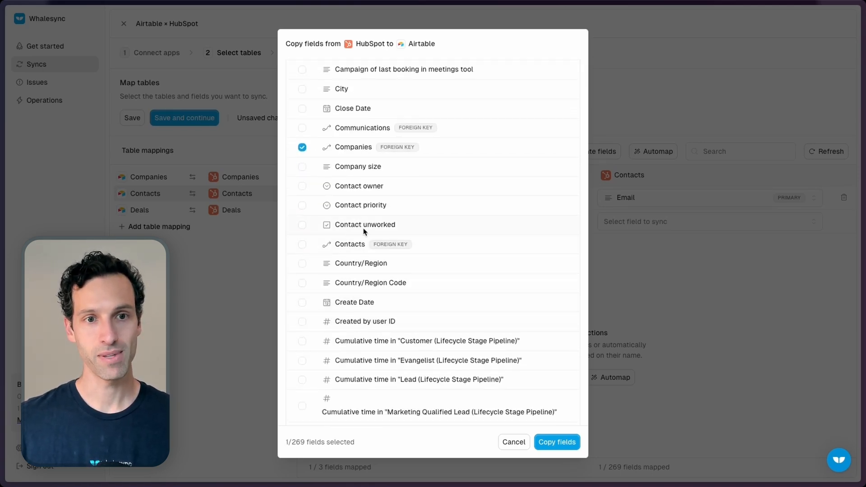
{"action": "scroll", "coordinate": [343, 217], "scroll_direction": "up", "scroll_amount": 5}
{"action": "left_click", "coordinate": [353, 102]}
{"action": "type", "text": "dea"}
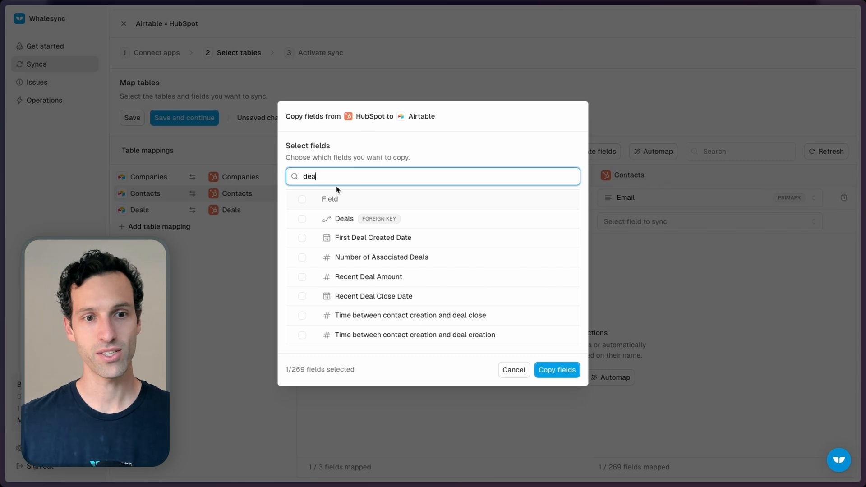
{"action": "left_click", "coordinate": [301, 219]}
Step: Add Close Date to the selected HubSpot fields and copy the selection to the Airtable Contacts table
{"action": "left_click", "coordinate": [336, 179]}
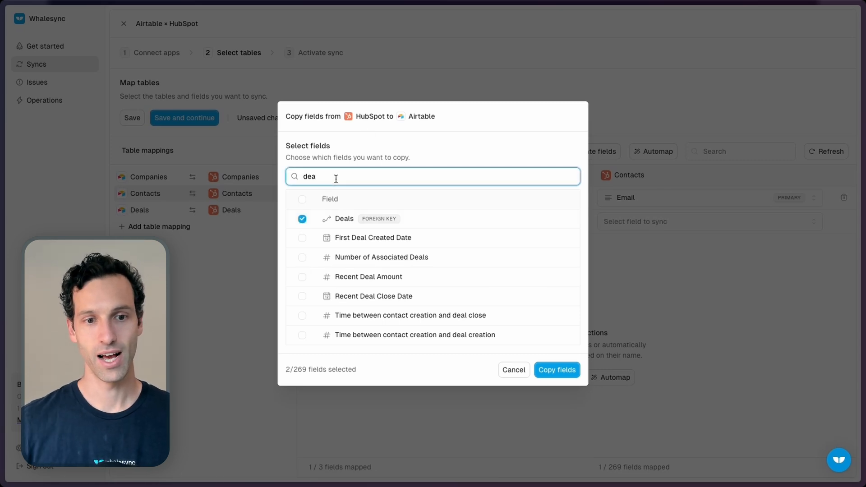
{"action": "key", "text": "BackSpace"}
{"action": "key", "text": "BackSpace"}
{"action": "key", "text": "BackSpace"}
{"action": "scroll", "coordinate": [338, 218], "scroll_direction": "down", "scroll_amount": 3}
{"action": "left_click", "coordinate": [301, 193]}
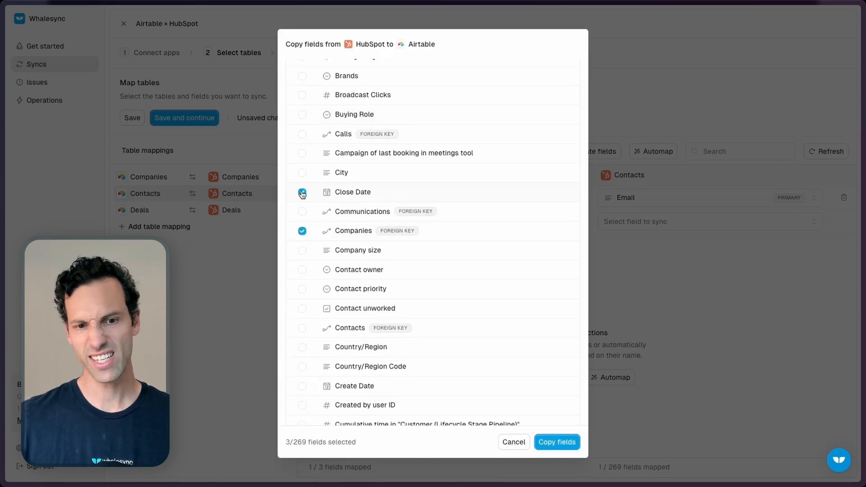
{"action": "scroll", "coordinate": [570, 410], "scroll_direction": "down", "scroll_amount": 3}
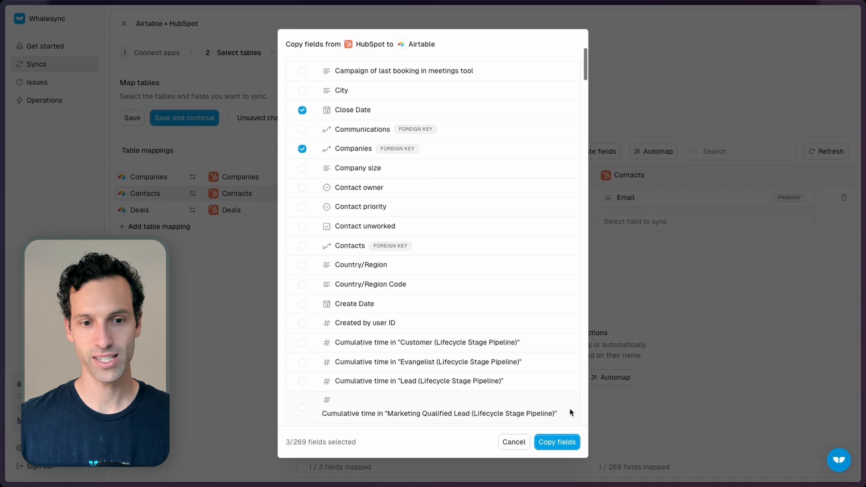
{"action": "left_click", "coordinate": [564, 446]}
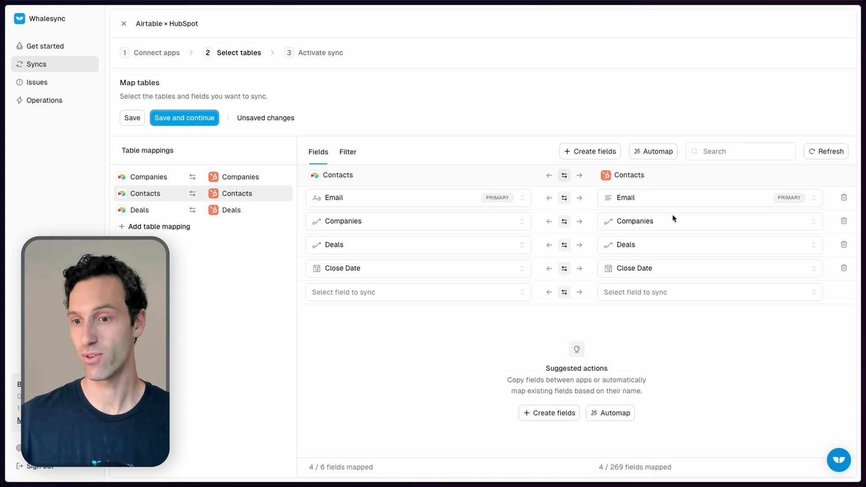
Step: Check the HubSpot and Airtable field choices offered for another Contacts field mapping
{"action": "left_click", "coordinate": [618, 293]}
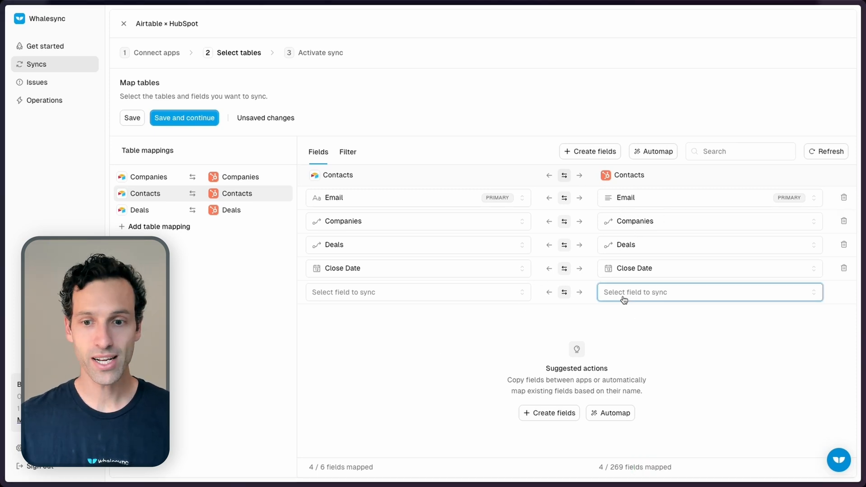
{"action": "scroll", "coordinate": [661, 213], "scroll_direction": "down", "scroll_amount": 5}
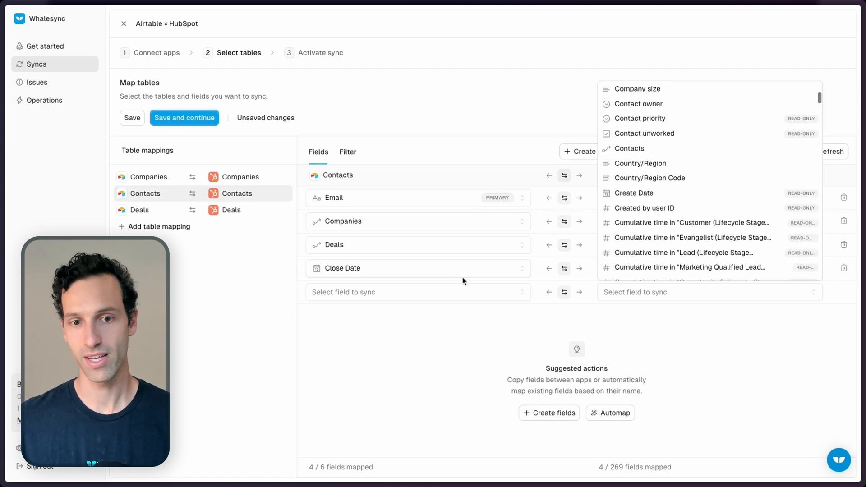
{"action": "left_click", "coordinate": [426, 294]}
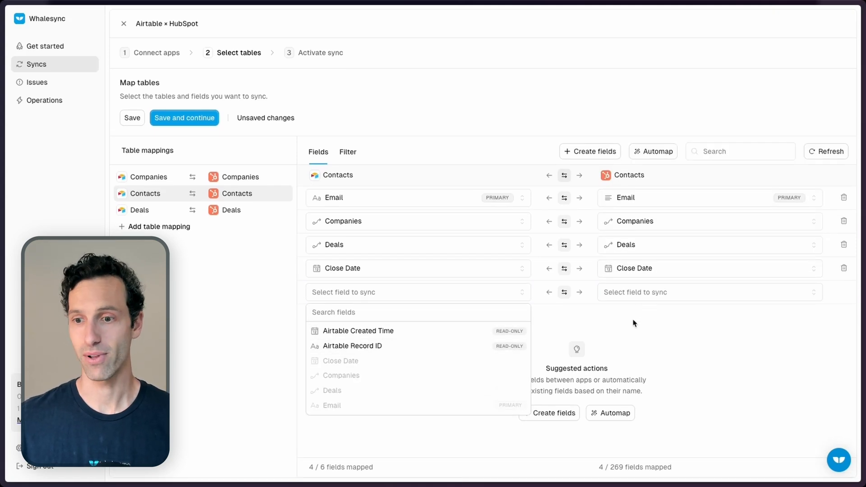
{"action": "left_click", "coordinate": [633, 321]}
Step: Switch to the Airtable base and check the copied columns in the Contacts table
{"action": "mouse_move", "coordinate": [4, 239]}
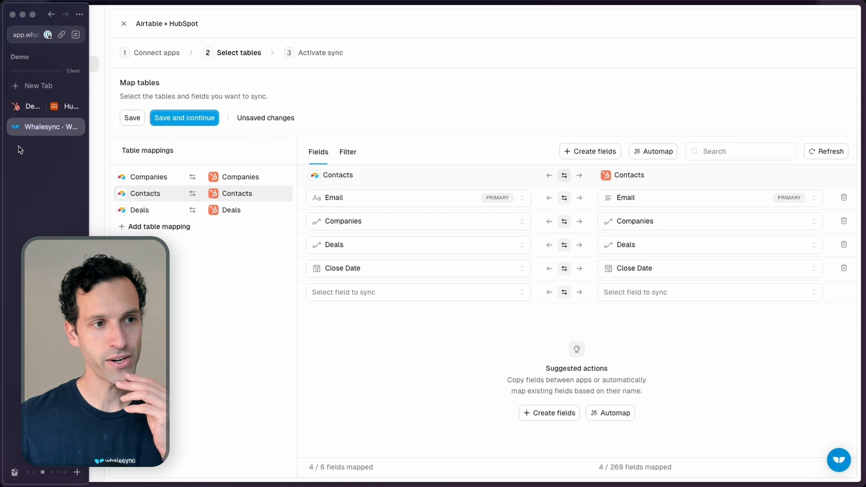
{"action": "left_click", "coordinate": [30, 108]}
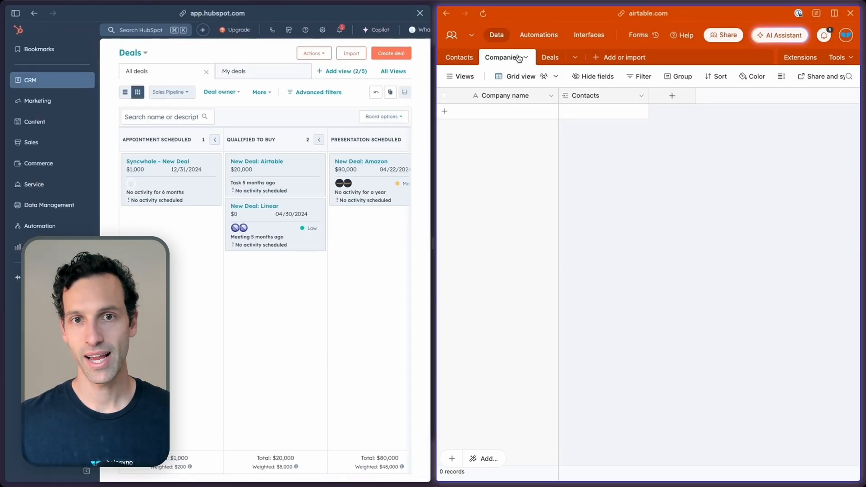
{"action": "left_click", "coordinate": [462, 62]}
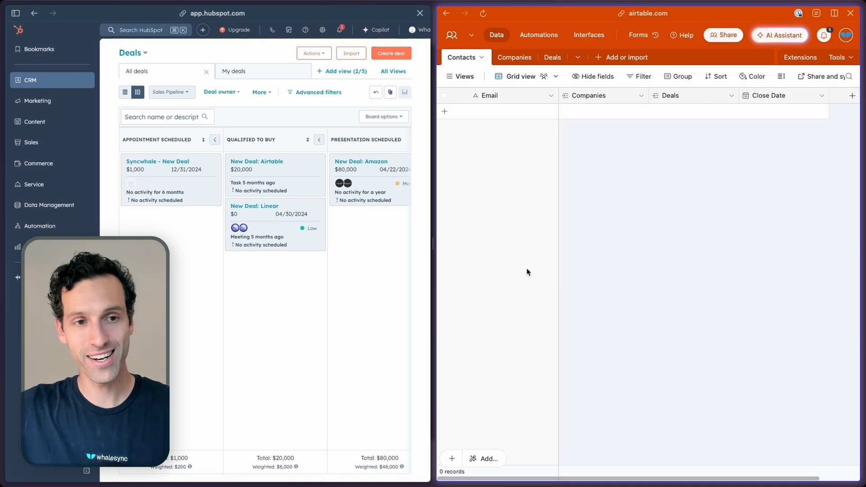
Step: Switch to Whalesync and check which fields are mapped for Companies, Deals and Contacts
{"action": "mouse_move", "coordinate": [5, 277]}
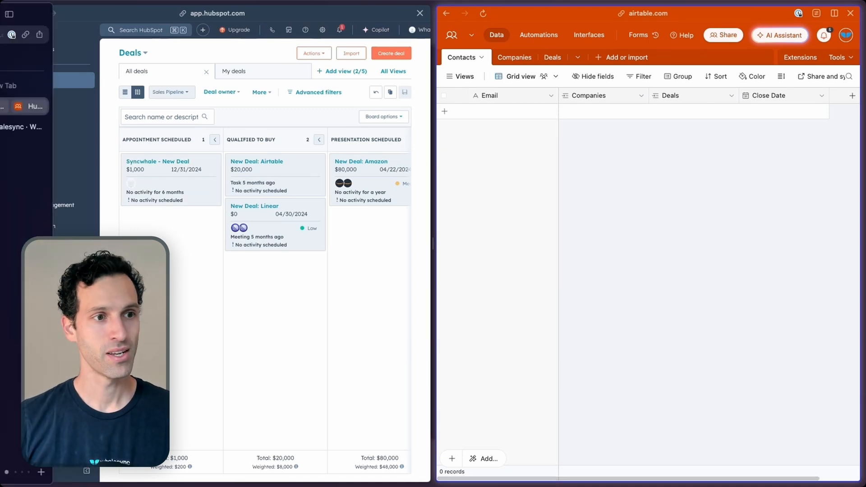
{"action": "left_click", "coordinate": [44, 128]}
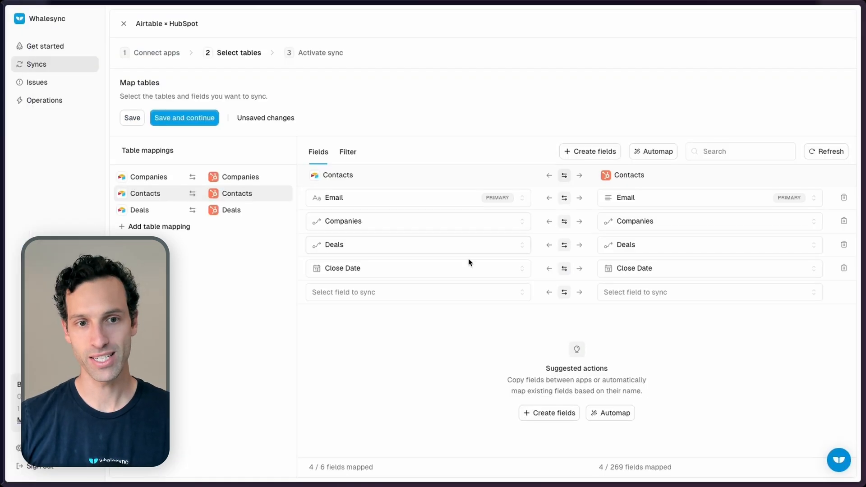
{"action": "left_click", "coordinate": [165, 179]}
{"action": "left_click", "coordinate": [166, 211]}
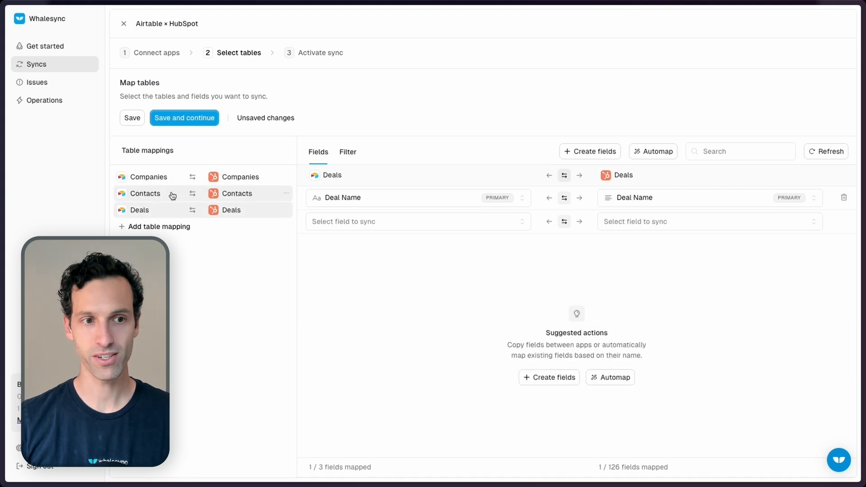
{"action": "left_click", "coordinate": [172, 195]}
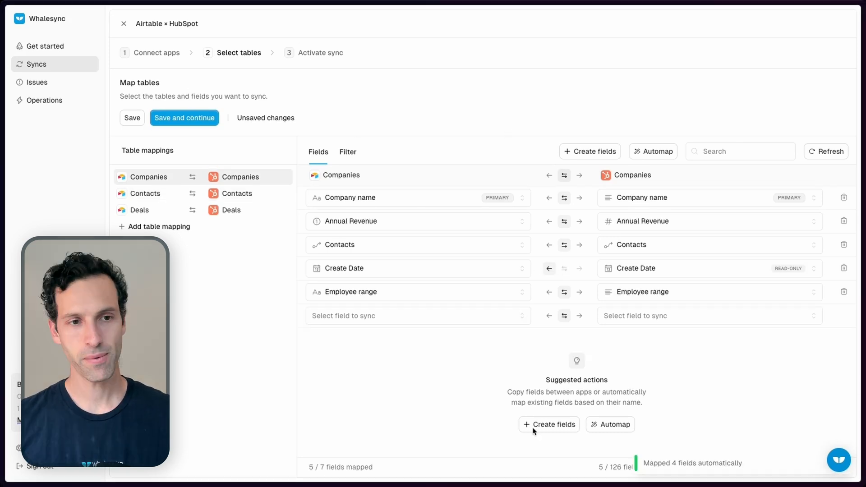
Step: Review the mapped fields and sync directions of the Contacts, Deals and Companies tables
{"action": "left_click", "coordinate": [144, 194]}
{"action": "left_click", "coordinate": [146, 210]}
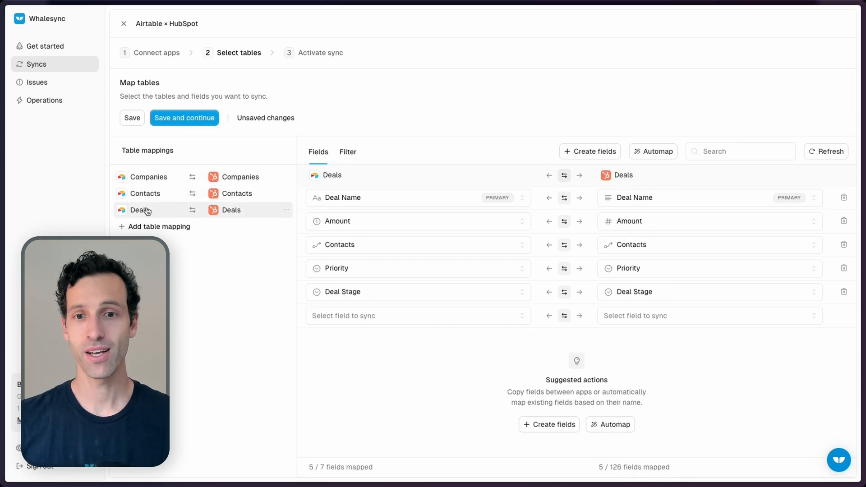
{"action": "left_click", "coordinate": [140, 195]}
{"action": "left_click", "coordinate": [141, 177]}
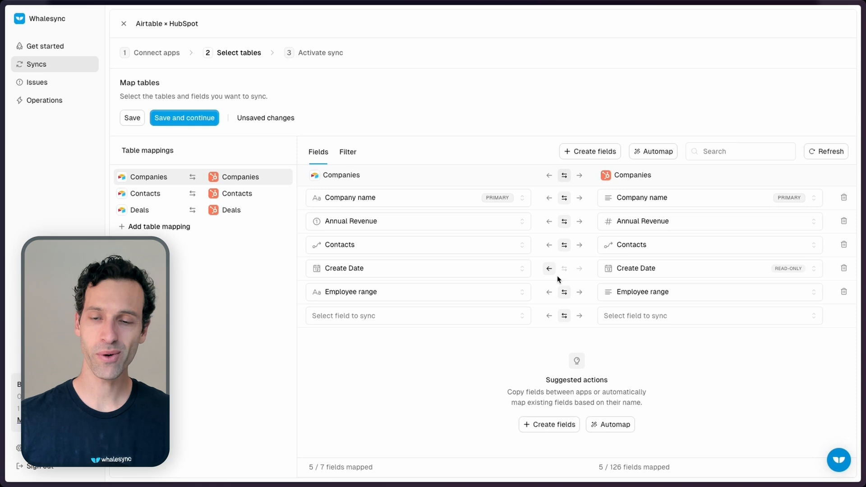
Step: Try one-way HubSpot-to-Airtable syncing for the whole Companies table and for its Annual Revenue and Contacts fields, restoring two-way sync after each trial
{"action": "left_click", "coordinate": [550, 176]}
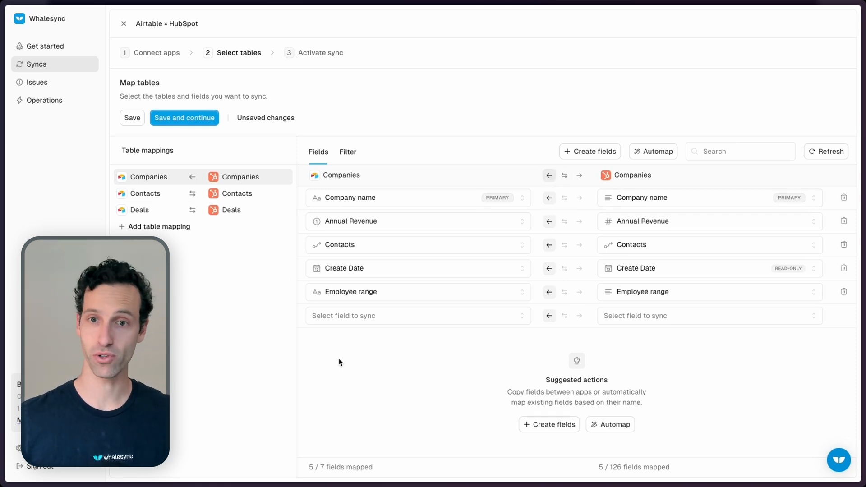
{"action": "left_click", "coordinate": [565, 176]}
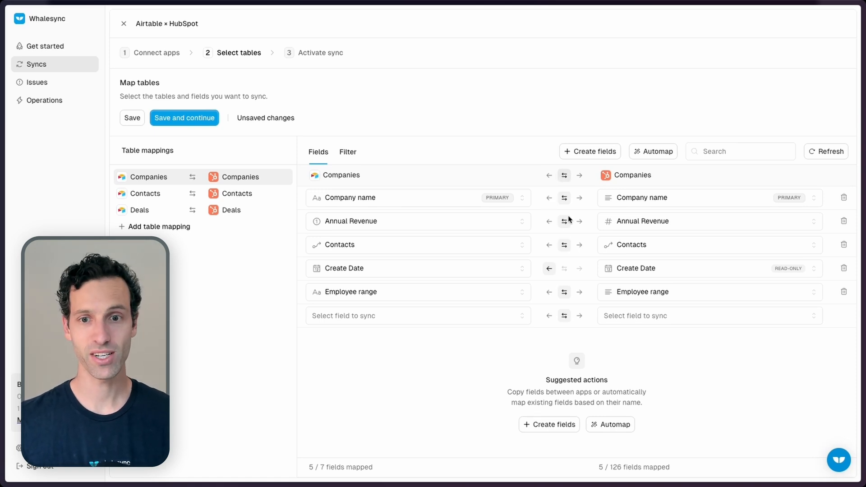
{"action": "left_click", "coordinate": [549, 222]}
{"action": "left_click", "coordinate": [550, 245]}
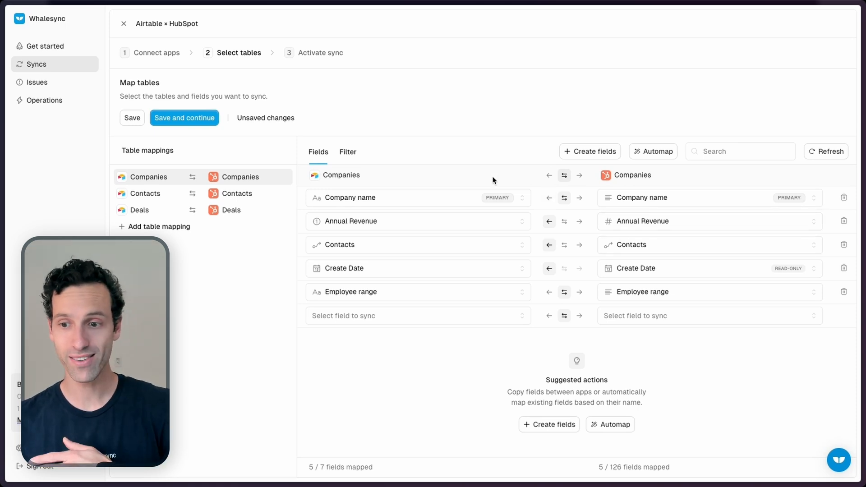
{"action": "left_click", "coordinate": [565, 221]}
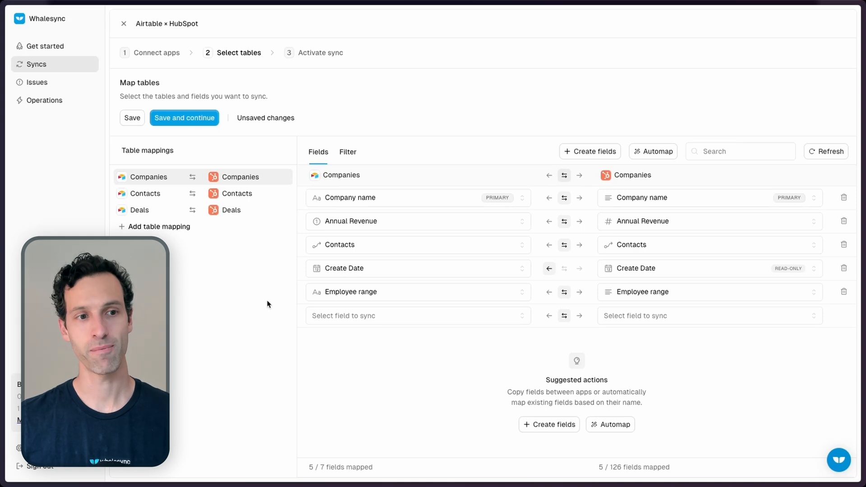
Step: Add a filter condition to the Deals table mapping on Deal Name with the operator contains
{"action": "left_click", "coordinate": [133, 193]}
{"action": "left_click", "coordinate": [145, 211]}
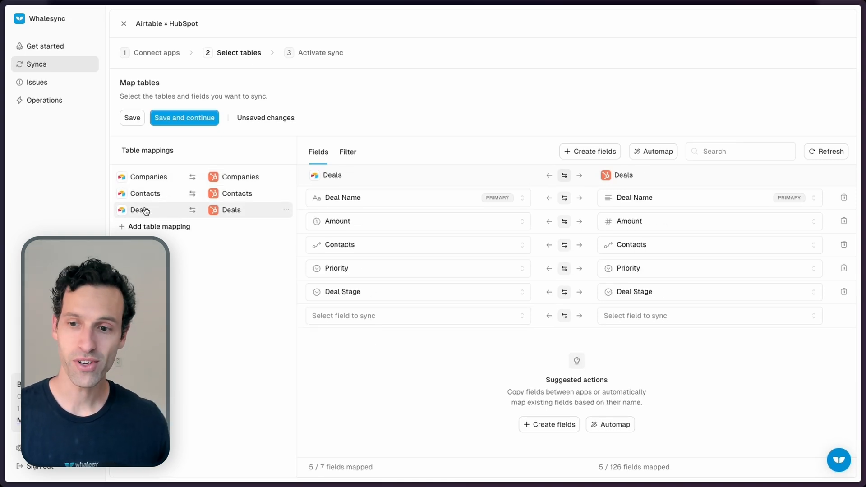
{"action": "left_click", "coordinate": [348, 153]}
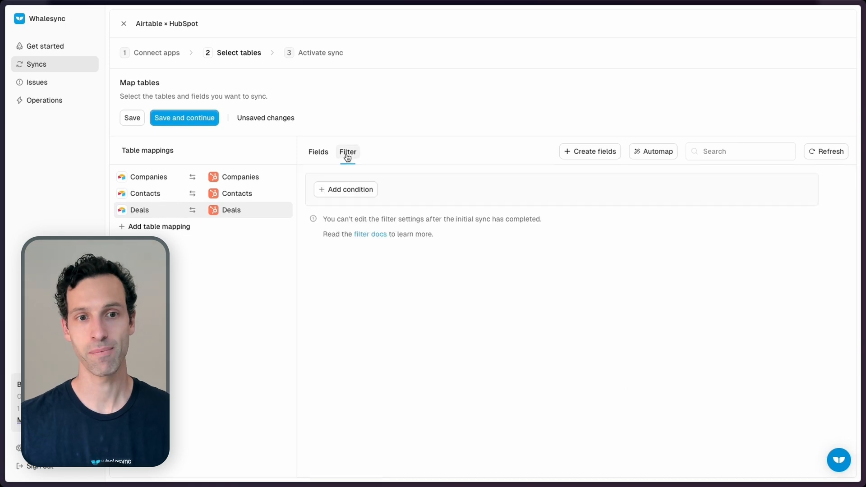
{"action": "left_click", "coordinate": [355, 188]}
{"action": "left_click", "coordinate": [389, 213]}
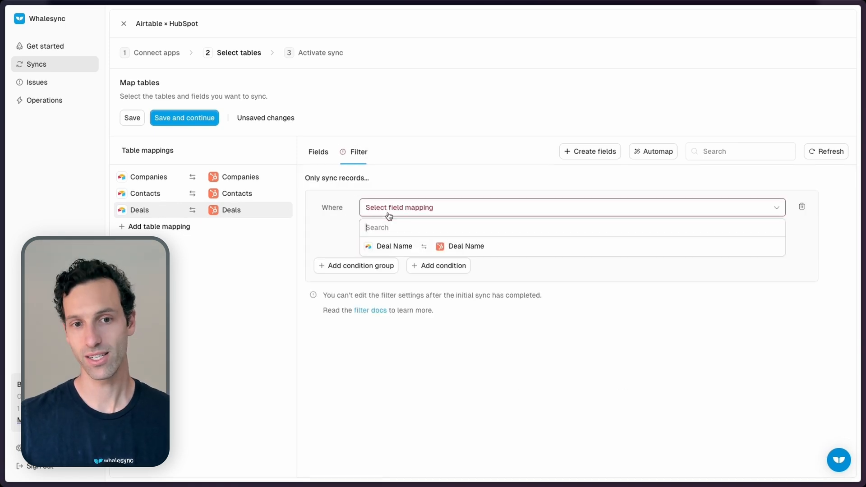
{"action": "left_click", "coordinate": [394, 246]}
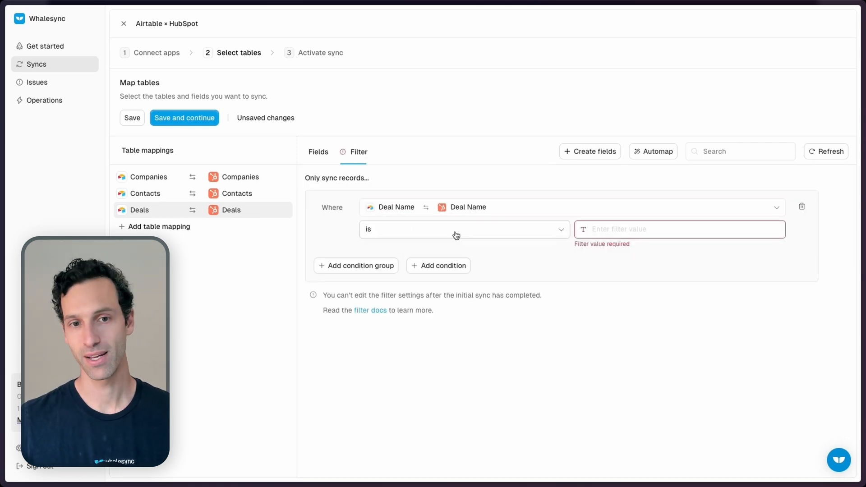
{"action": "left_click", "coordinate": [448, 231]}
{"action": "left_click", "coordinate": [387, 329]}
Step: Set the Deal Name condition's filter value to Enterprise and add a second, blank And condition
{"action": "left_click", "coordinate": [631, 229]}
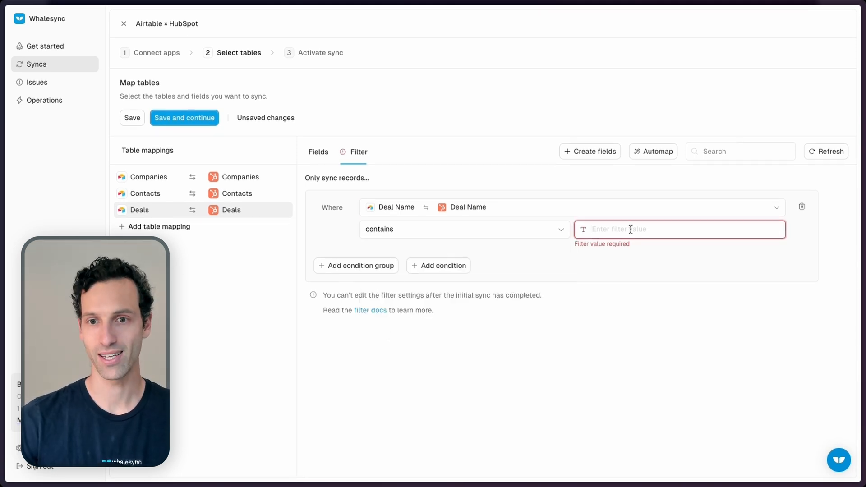
{"action": "type", "text": "HOT"}
{"action": "key", "text": "BackSpace"}
{"action": "key", "text": "BackSpace"}
{"action": "type", "text": "Enterprise"}
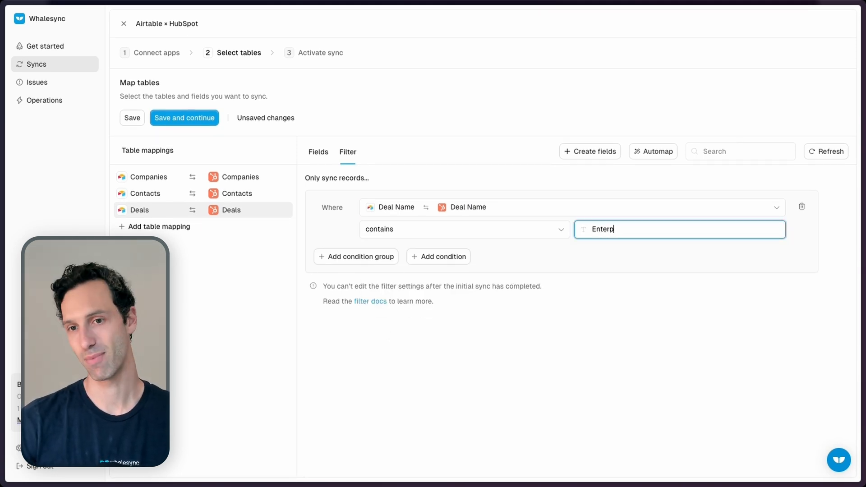
{"action": "left_click", "coordinate": [636, 262]}
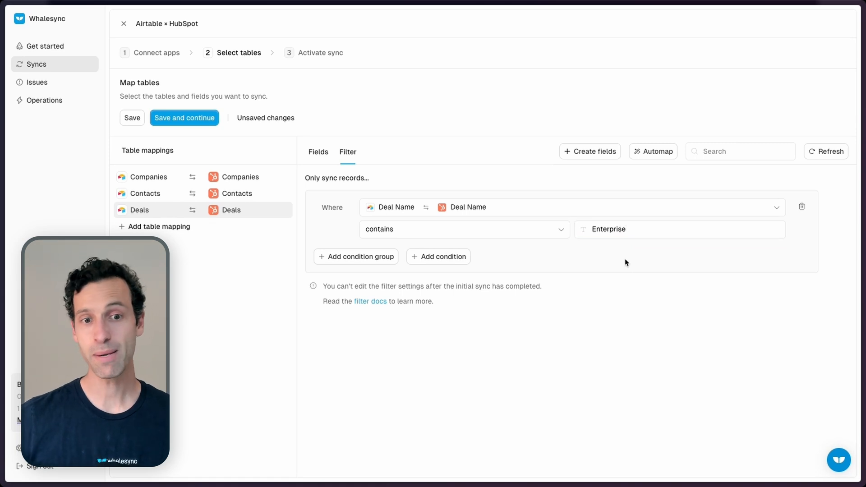
{"action": "left_click", "coordinate": [444, 257]}
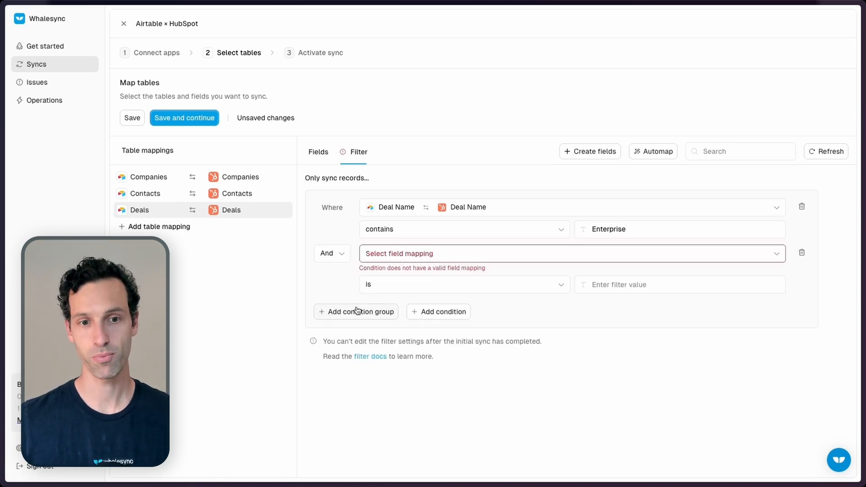
Step: Try a nested condition group in the Deals filter and remove every filter condition from the Deals mapping
{"action": "left_click", "coordinate": [359, 311]}
{"action": "left_click", "coordinate": [333, 253]}
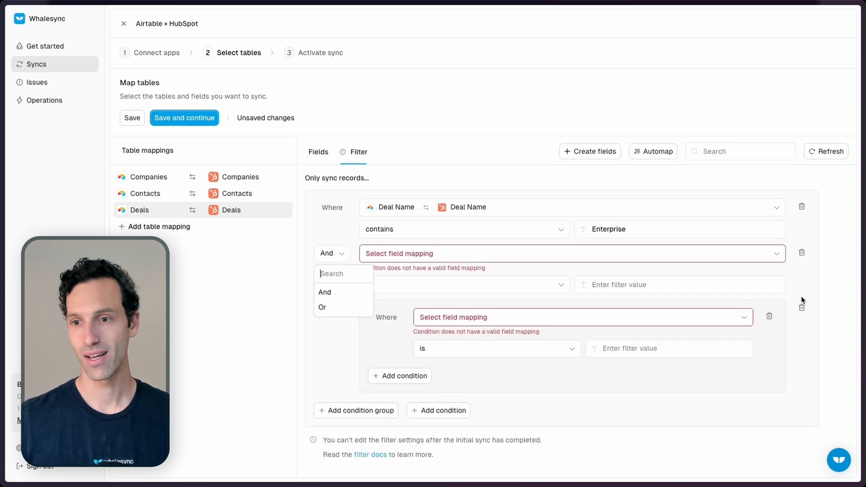
{"action": "left_click", "coordinate": [802, 307]}
{"action": "left_click", "coordinate": [802, 252]}
{"action": "left_click", "coordinate": [802, 206]}
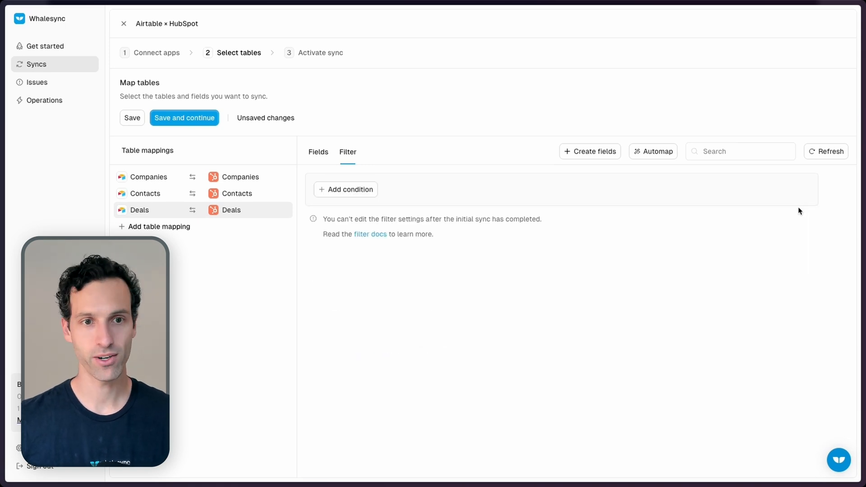
Step: Check the filters of the Contacts and Companies mappings and reopen the Companies field mappings
{"action": "left_click", "coordinate": [161, 195]}
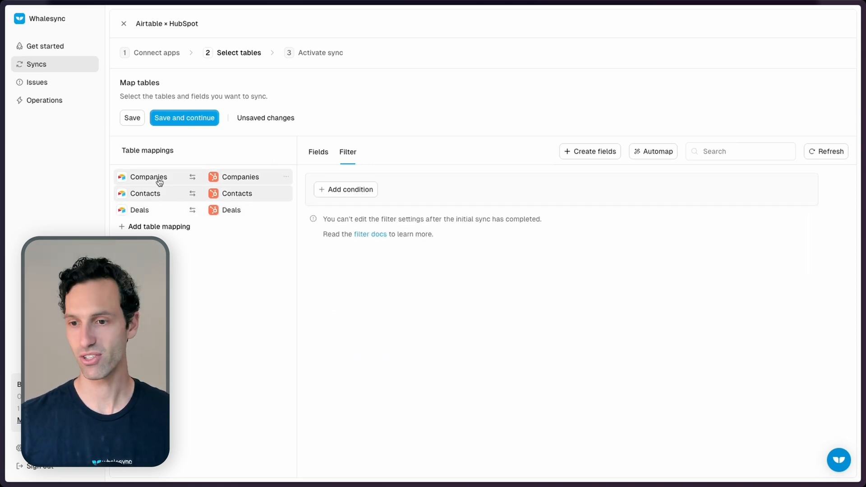
{"action": "left_click", "coordinate": [159, 181]}
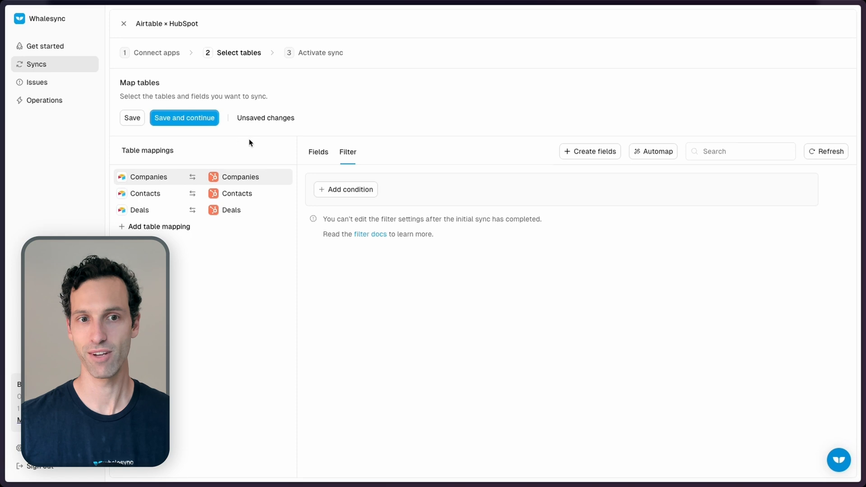
{"action": "left_click", "coordinate": [311, 150]}
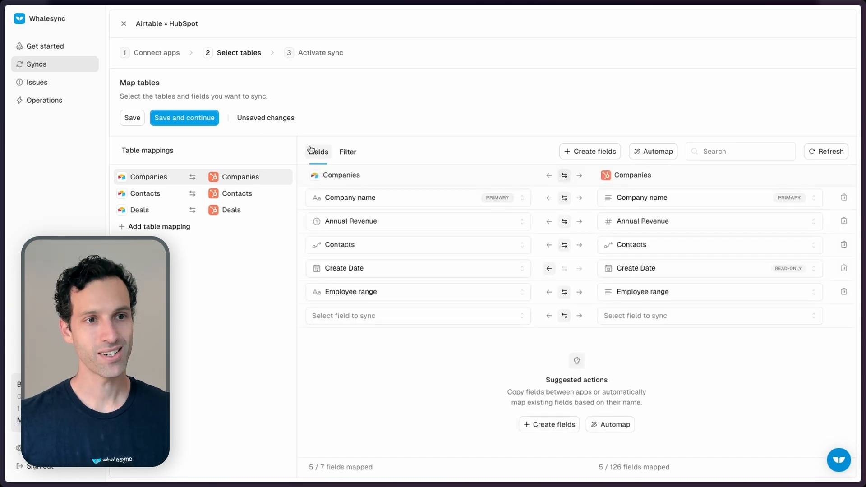
Step: Save the table mappings and activate the Airtable × HubSpot sync, accepting the notes about turning it on
{"action": "left_click", "coordinate": [181, 116]}
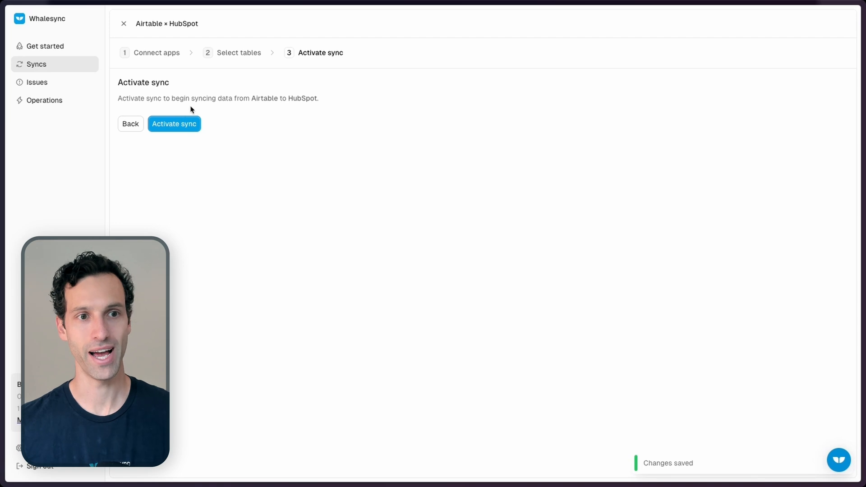
{"action": "left_click", "coordinate": [180, 124]}
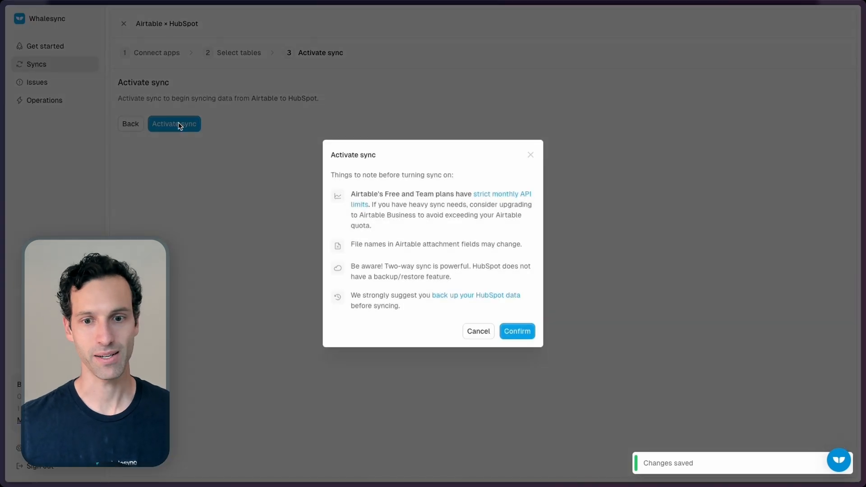
{"action": "left_click", "coordinate": [526, 333]}
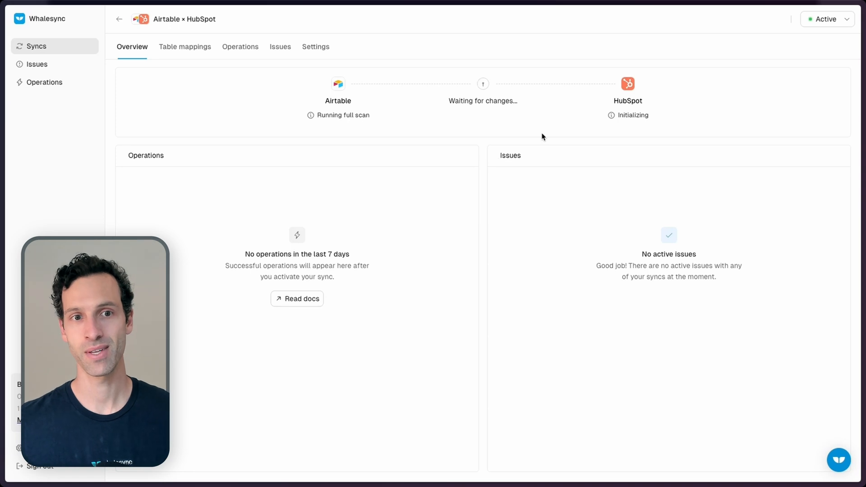
Step: Check the sync status of both apps and examine the Allego company's create operation, including its source and destination
{"action": "mouse_move", "coordinate": [336, 115]}
{"action": "mouse_move", "coordinate": [627, 115]}
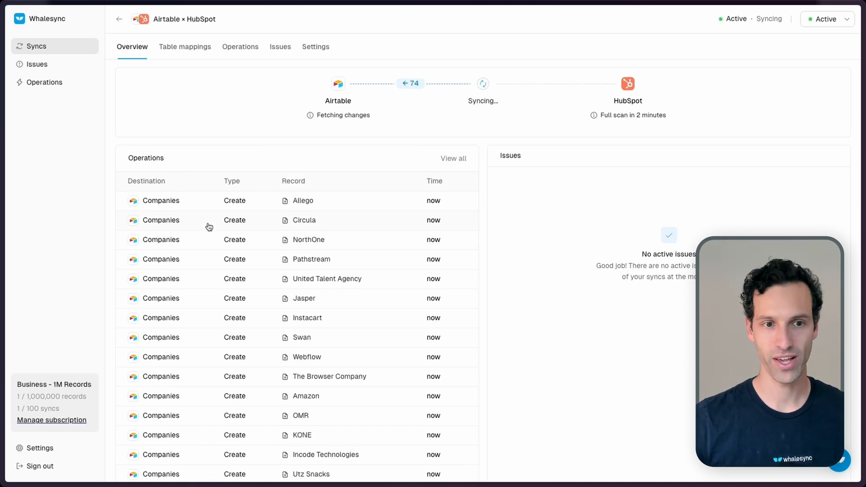
{"action": "left_click", "coordinate": [224, 204]}
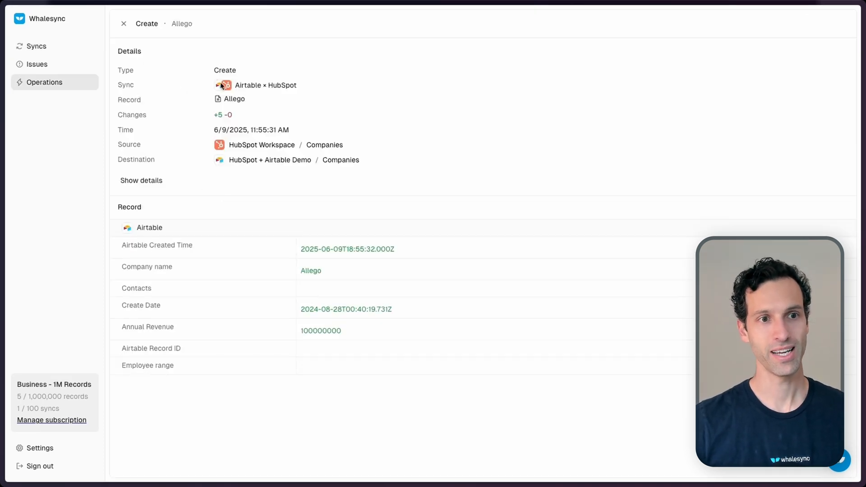
{"action": "triple_click", "coordinate": [232, 142]}
{"action": "triple_click", "coordinate": [243, 159]}
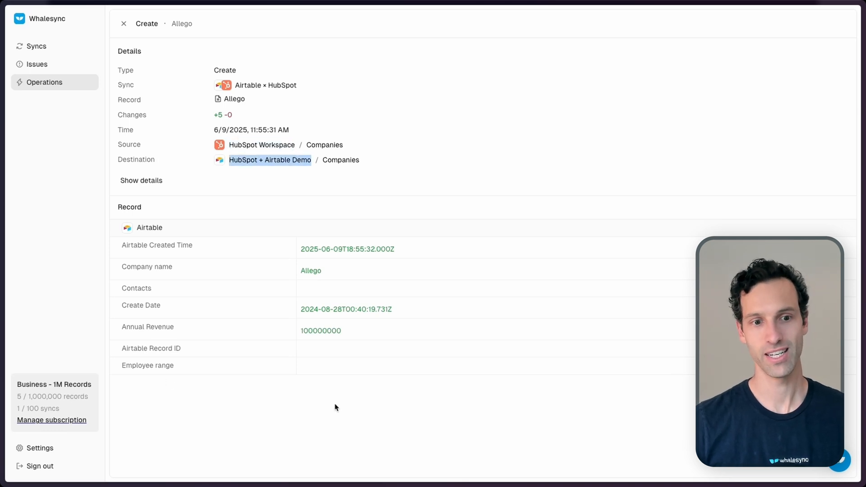
{"action": "left_click", "coordinate": [300, 160]}
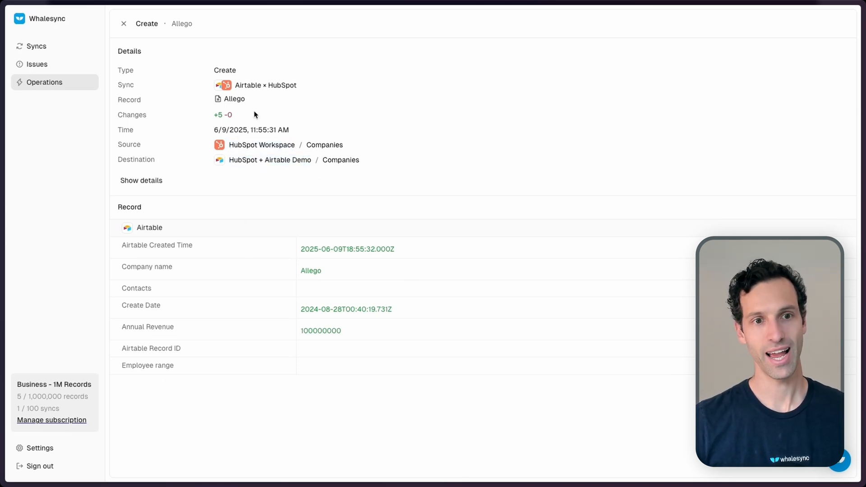
{"action": "double_click", "coordinate": [342, 158]}
Step: Switch to the HubSpot and Airtable split view, review the Airtable Companies records and widen their Contacts column
{"action": "left_click", "coordinate": [402, 134]}
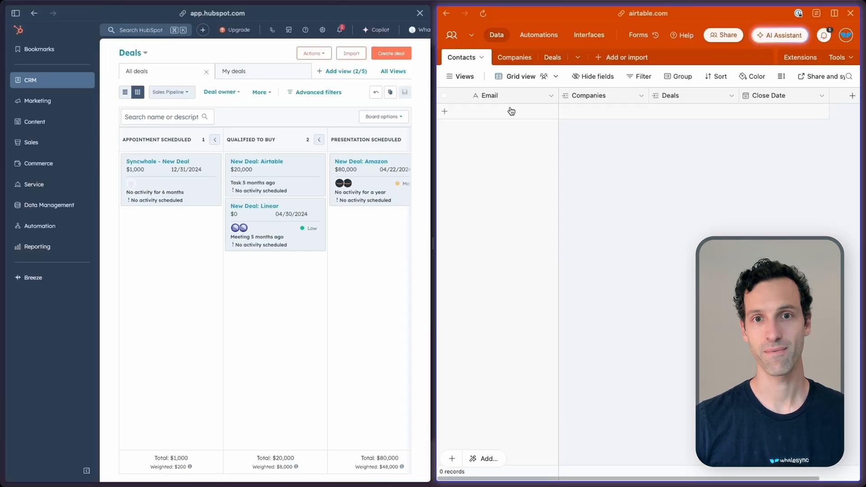
{"action": "left_click", "coordinate": [508, 59]}
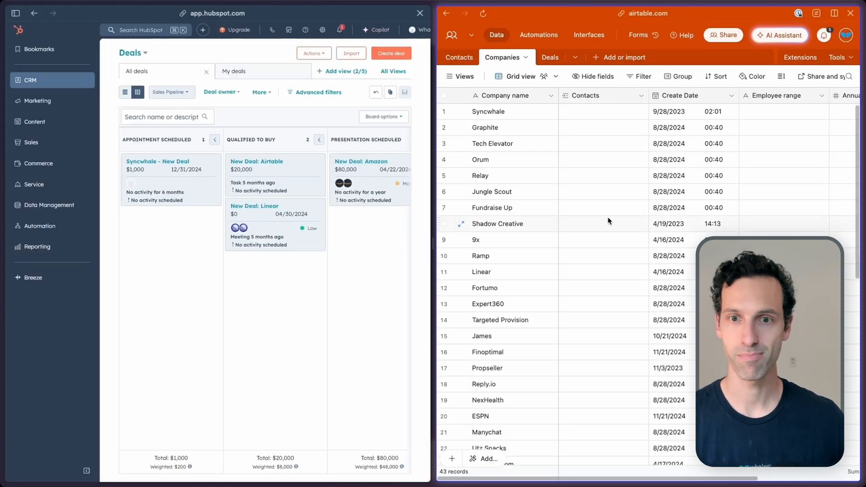
{"action": "scroll", "coordinate": [608, 221], "scroll_direction": "down", "scroll_amount": 10}
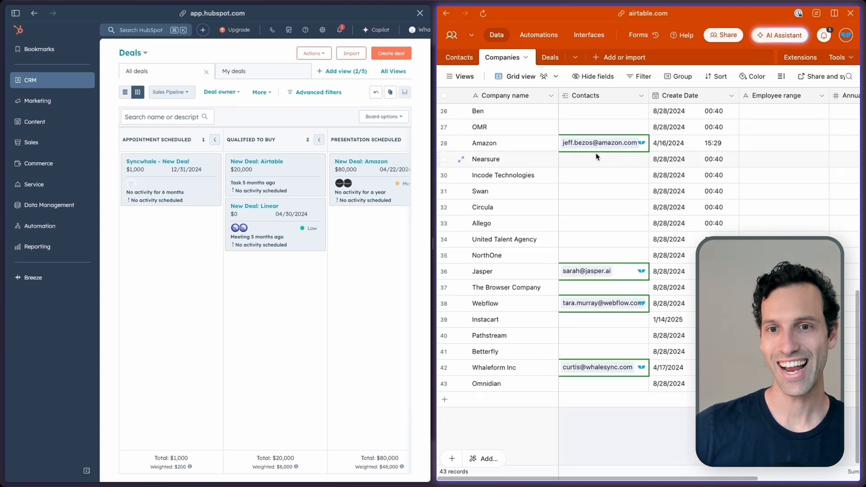
{"action": "scroll", "coordinate": [596, 157], "scroll_direction": "up", "scroll_amount": 10}
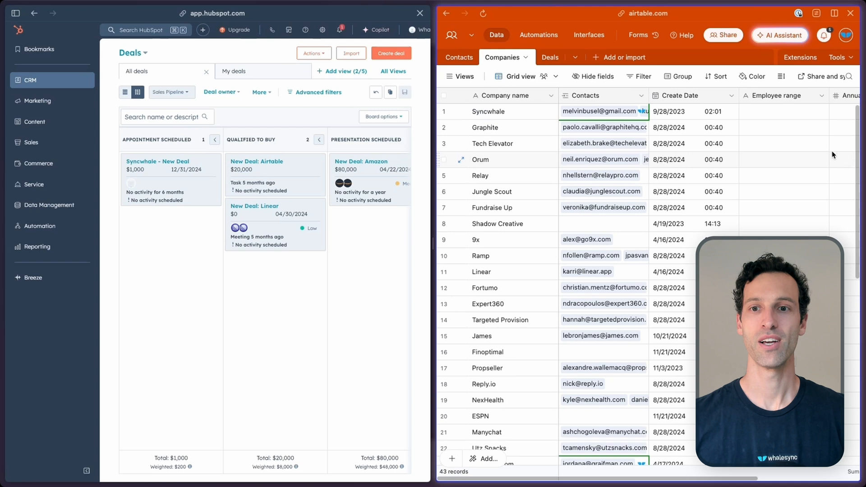
{"action": "left_click_drag", "start_coordinate": [649, 95], "coordinate": [777, 95]}
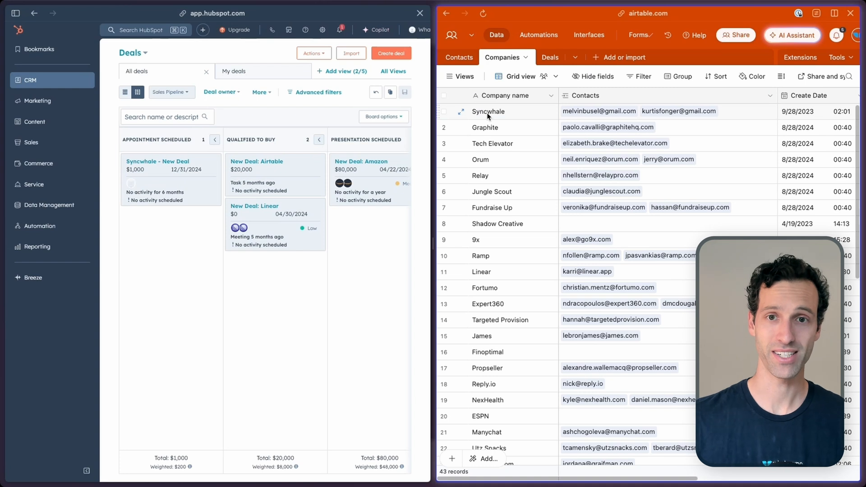
Step: Compare the synced records in the Airtable Deals table with the deals across the HubSpot Sales Pipeline board
{"action": "left_click", "coordinate": [550, 58]}
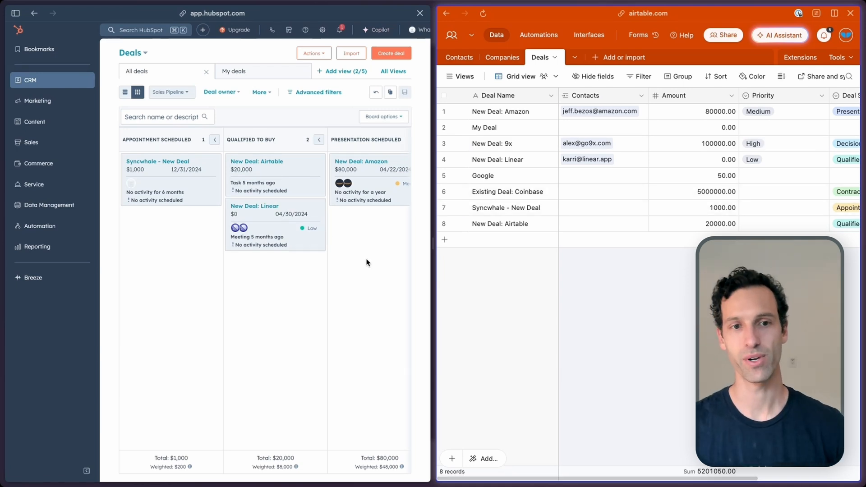
{"action": "scroll", "coordinate": [367, 263], "scroll_direction": "right", "scroll_amount": 5}
{"action": "scroll", "coordinate": [312, 270], "scroll_direction": "right", "scroll_amount": 3}
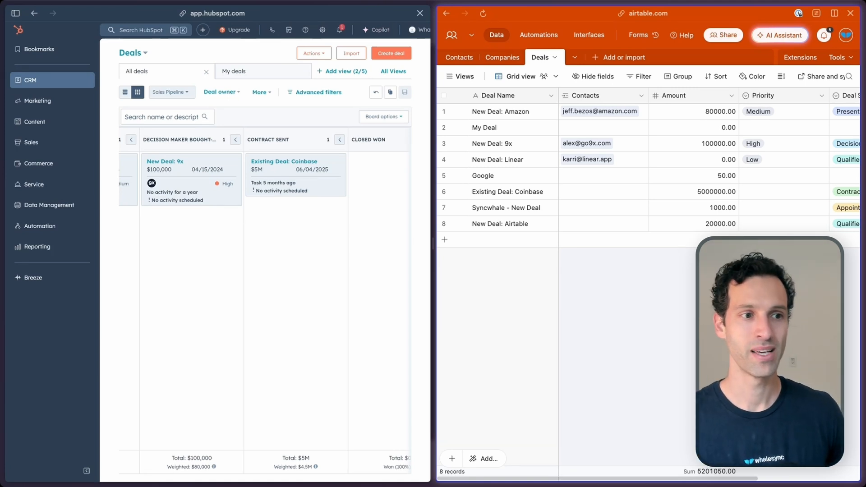
Step: Inspect the Linear company's update operation in Whalesync and go back to the HubSpot and Airtable split view
{"action": "mouse_move", "coordinate": [4, 112]}
{"action": "left_click", "coordinate": [52, 126]}
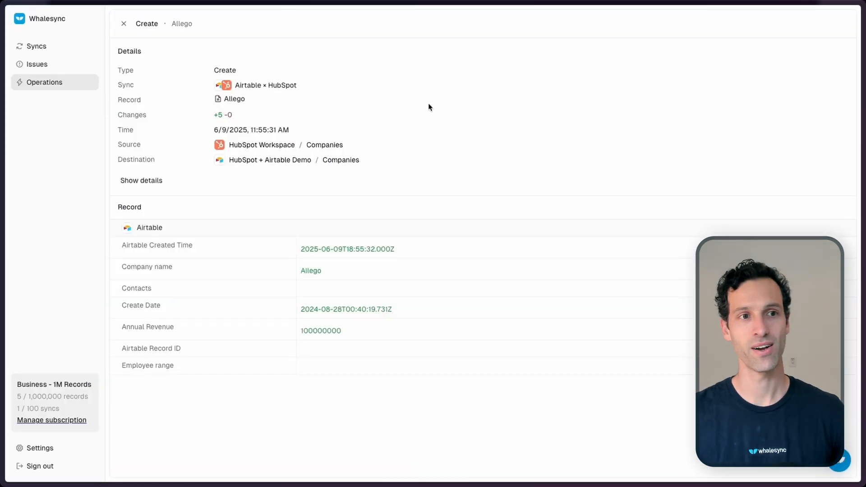
{"action": "left_click", "coordinate": [123, 30]}
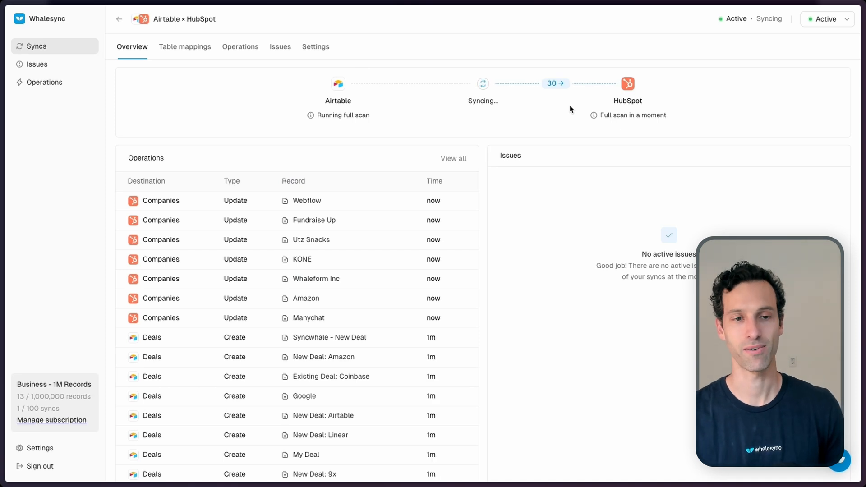
{"action": "left_click", "coordinate": [374, 207]}
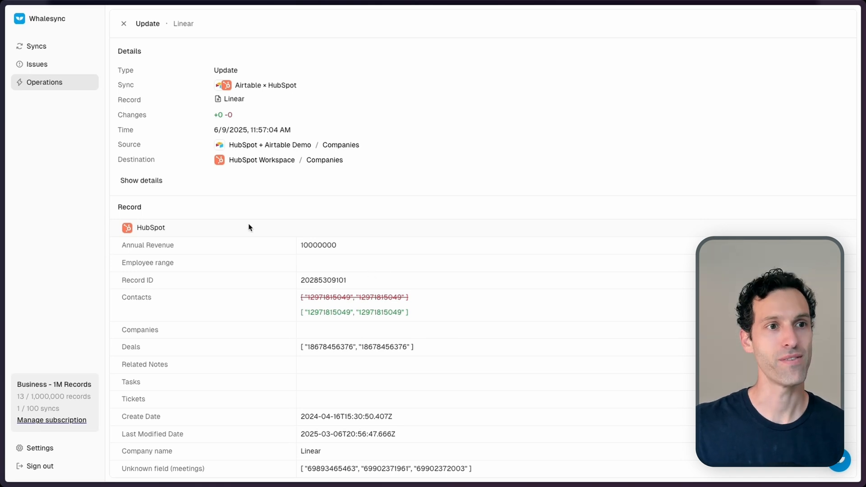
{"action": "left_click", "coordinate": [124, 24]}
{"action": "mouse_move", "coordinate": [15, 128]}
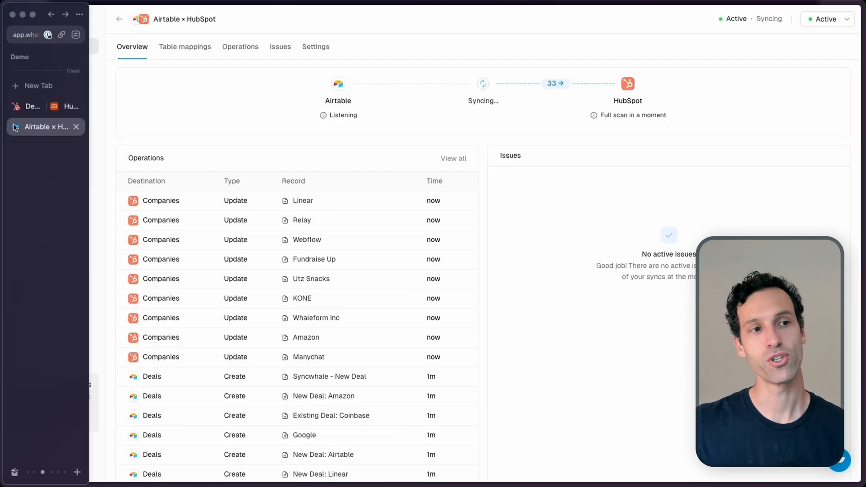
{"action": "left_click", "coordinate": [30, 106]}
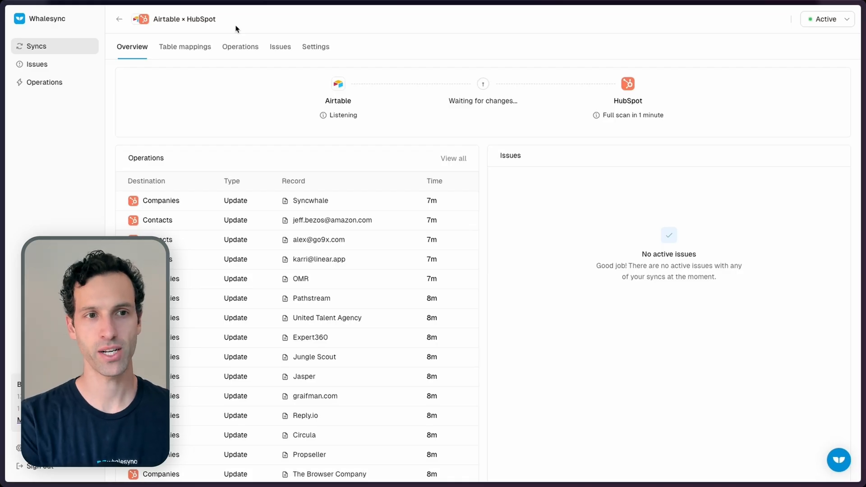
Step: Check the Airtable × HubSpot sync for active issues in Whalesync and return to its overview
{"action": "left_click", "coordinate": [273, 45]}
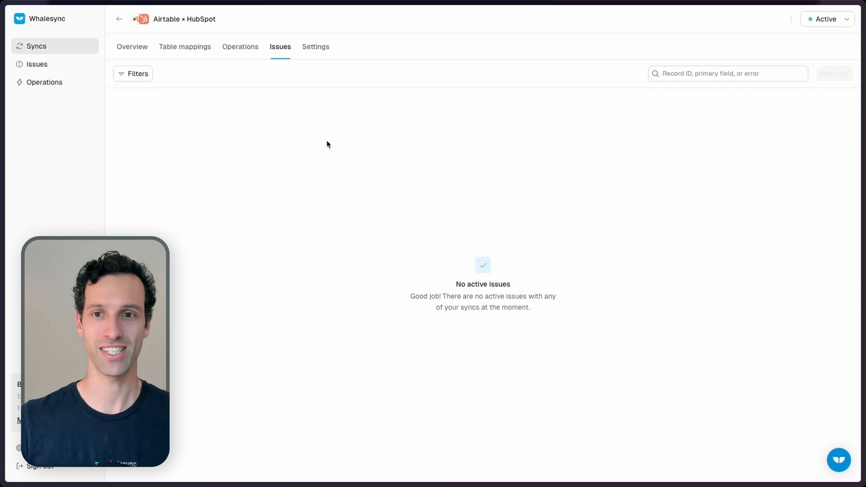
{"action": "left_click", "coordinate": [130, 49]}
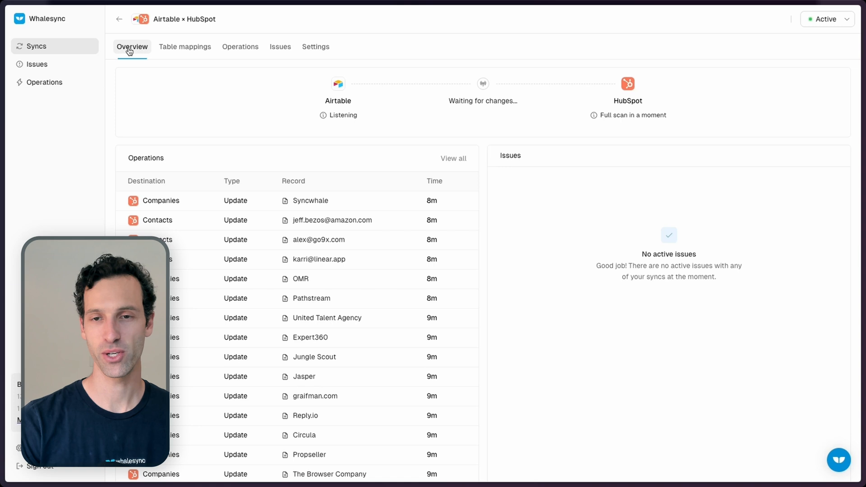